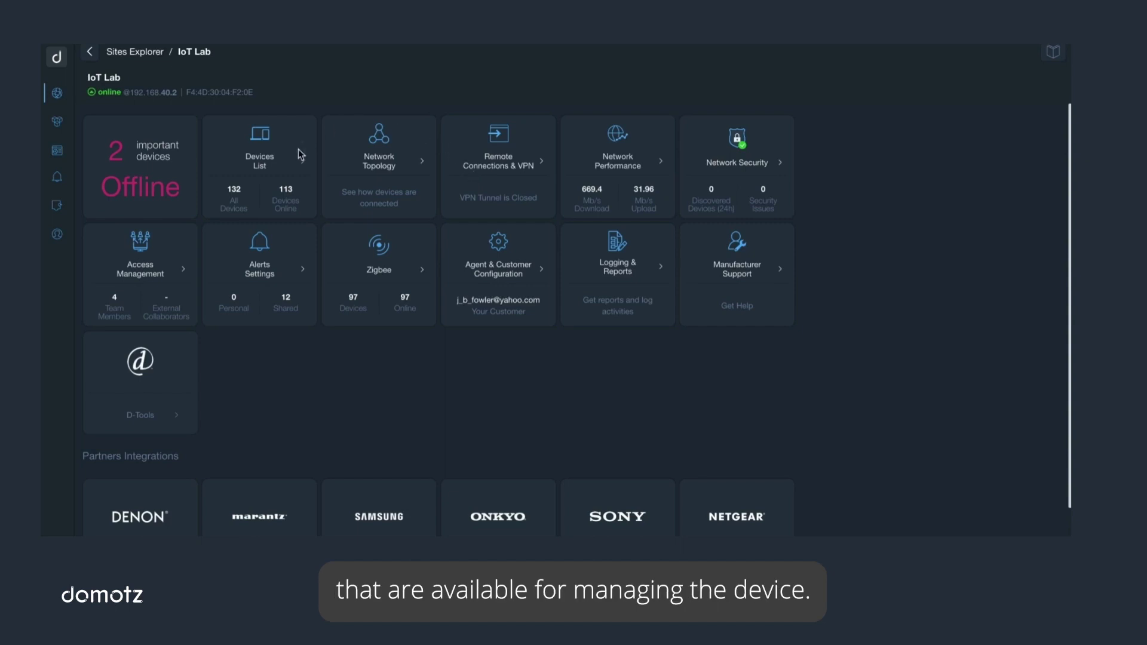
- Open the site's Remote Connections & VPN page and scroll through its options
{"action": "left_click", "coordinate": [494, 173]}
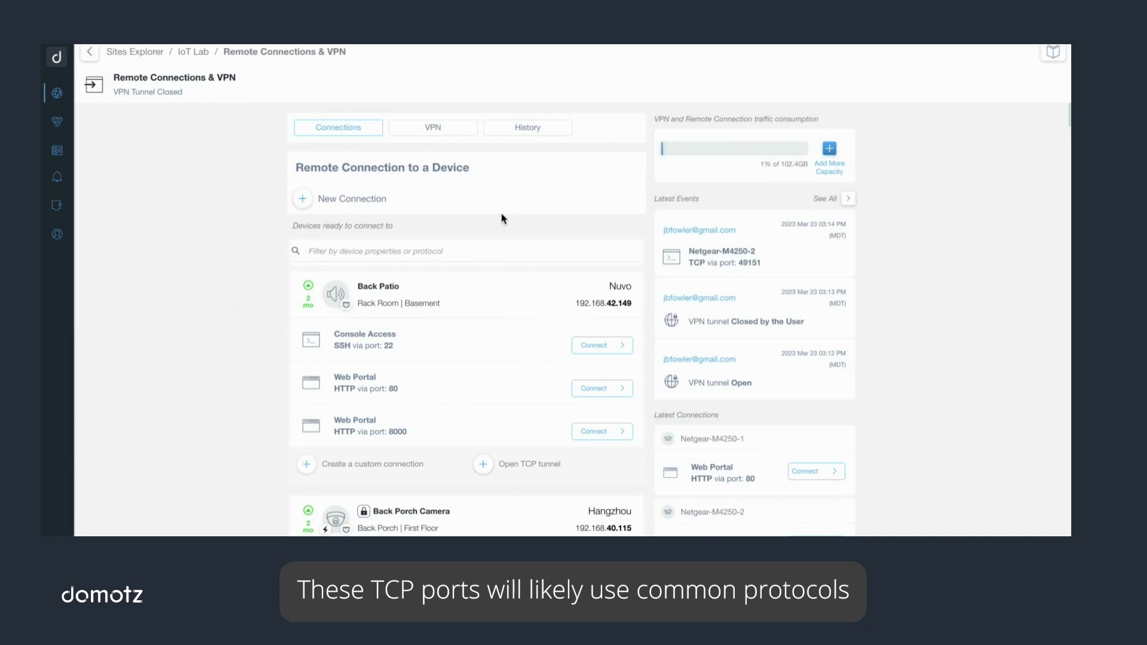
{"action": "scroll", "coordinate": [502, 221], "scroll_direction": "down", "scroll_amount": 2}
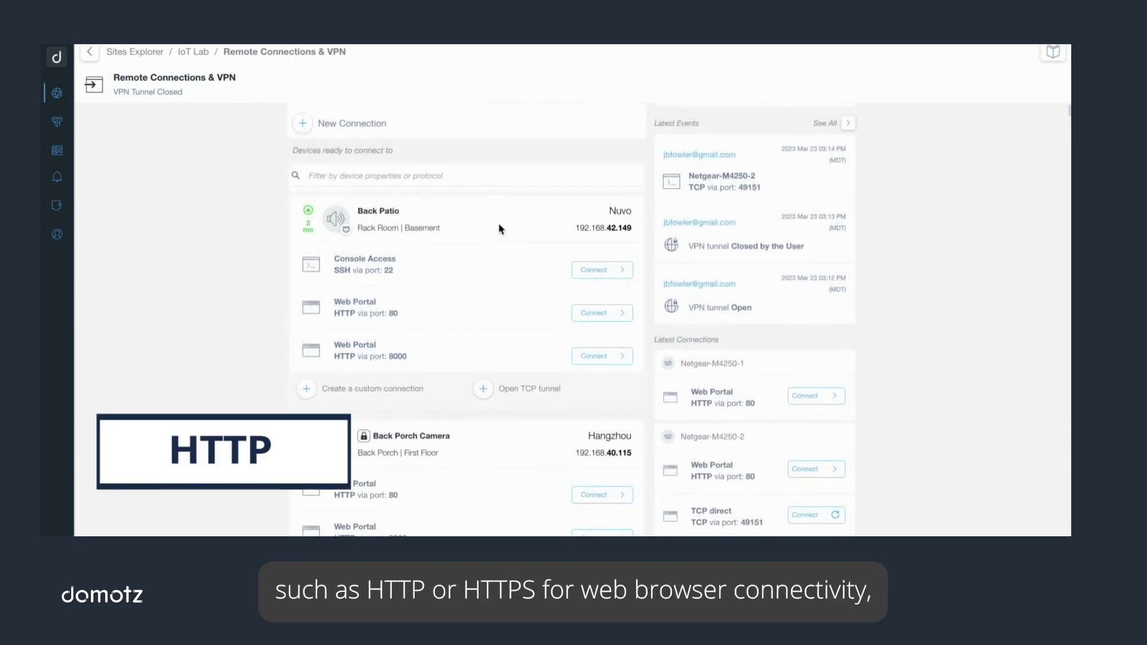
{"action": "scroll", "coordinate": [500, 229], "scroll_direction": "down", "scroll_amount": 3}
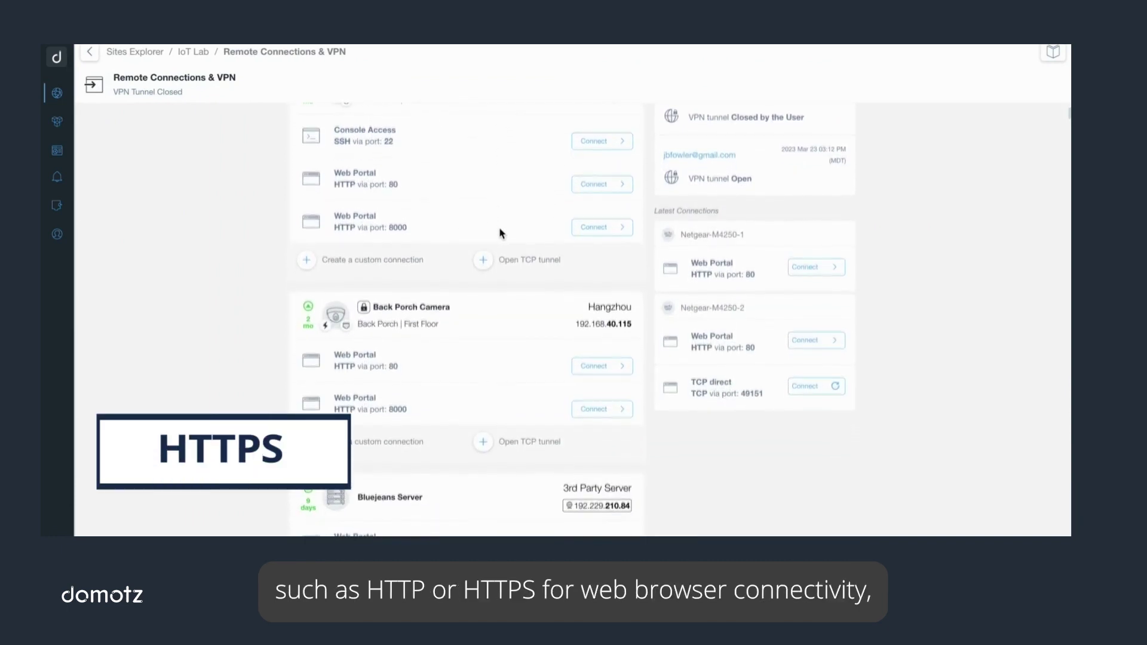
{"action": "scroll", "coordinate": [501, 233], "scroll_direction": "down", "scroll_amount": 6}
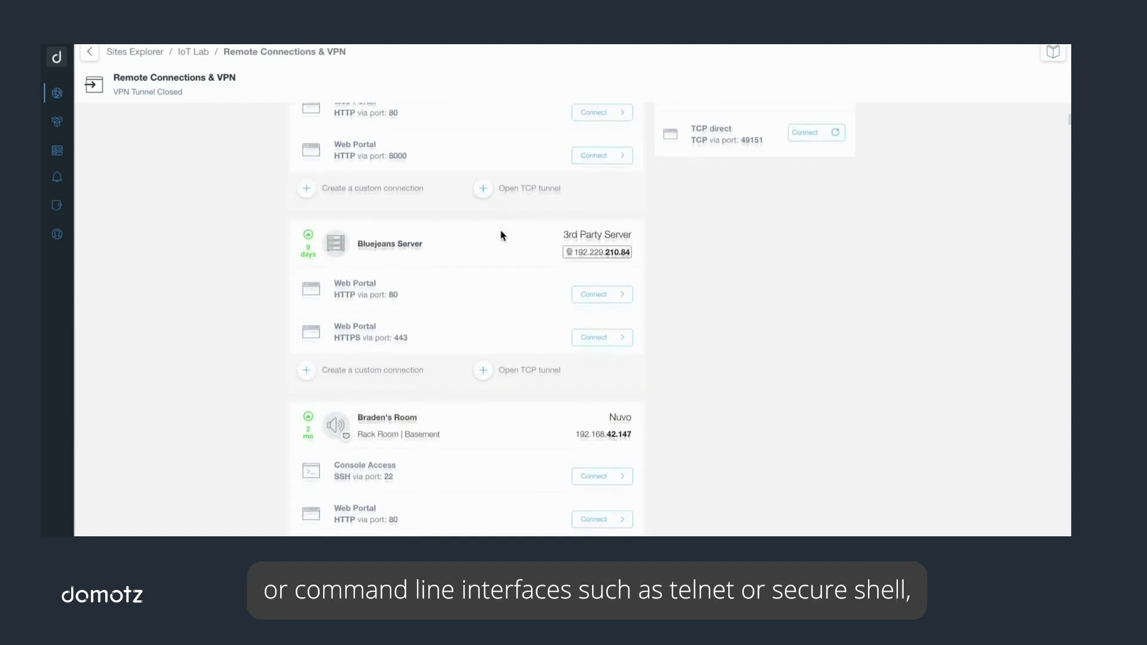
{"action": "scroll", "coordinate": [502, 234], "scroll_direction": "down", "scroll_amount": 7}
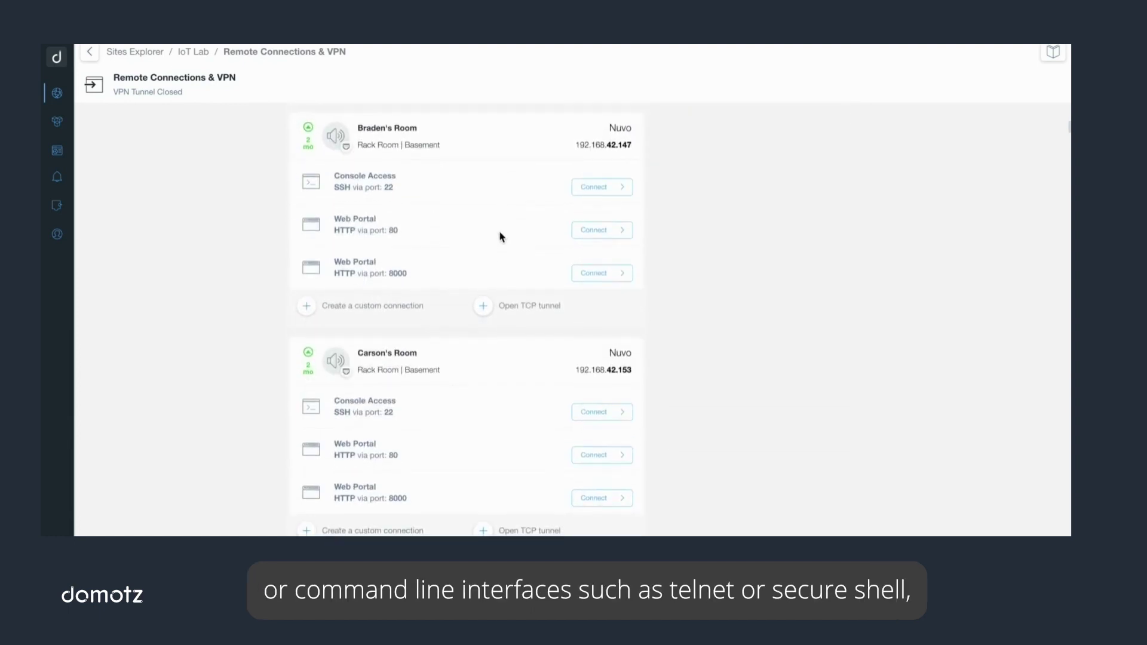
{"action": "scroll", "coordinate": [499, 239], "scroll_direction": "down", "scroll_amount": 1}
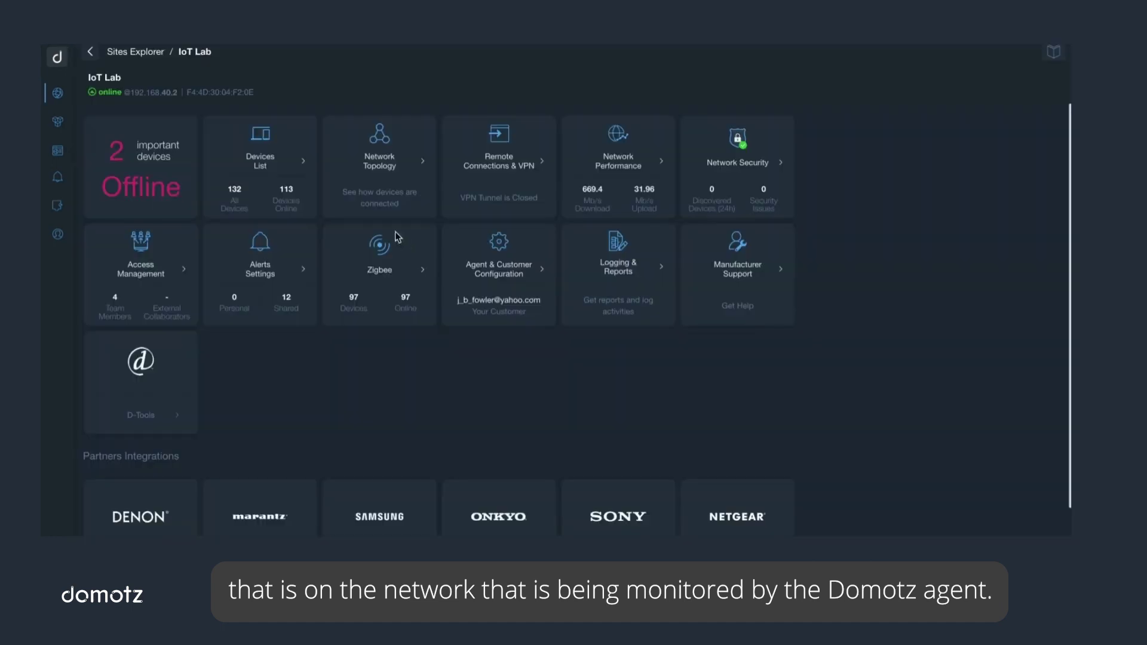
- Filter the device list by 'net' and view Netgear-M4250-2's Connect tab connections
{"action": "left_click", "coordinate": [292, 143]}
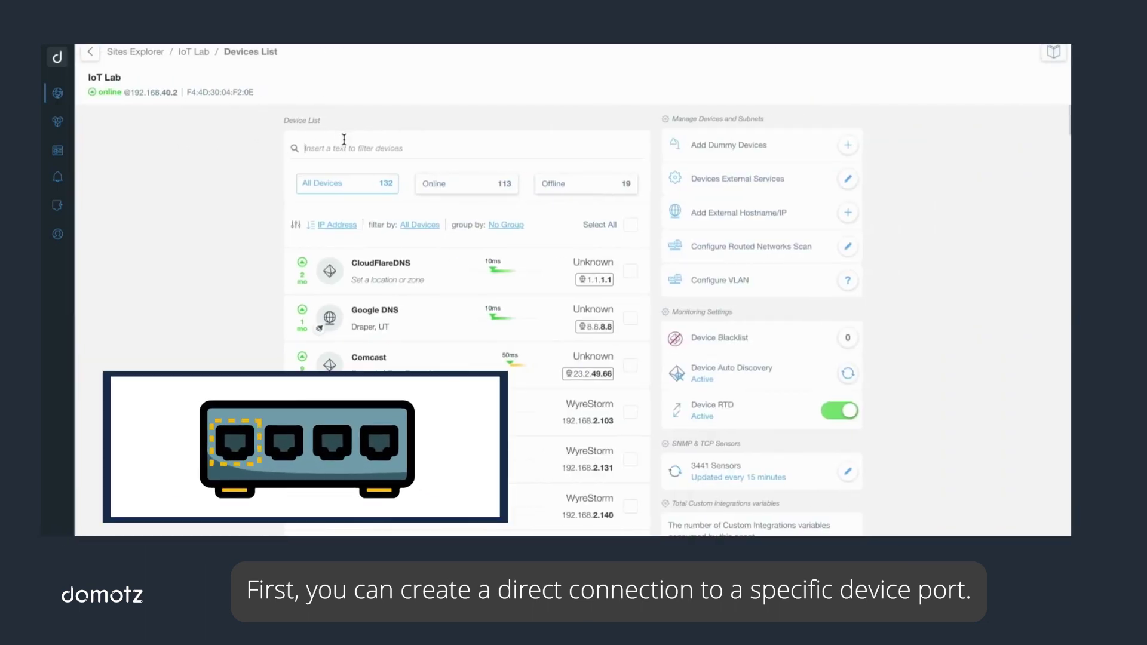
{"action": "left_click", "coordinate": [344, 138]}
{"action": "type", "text": "net"}
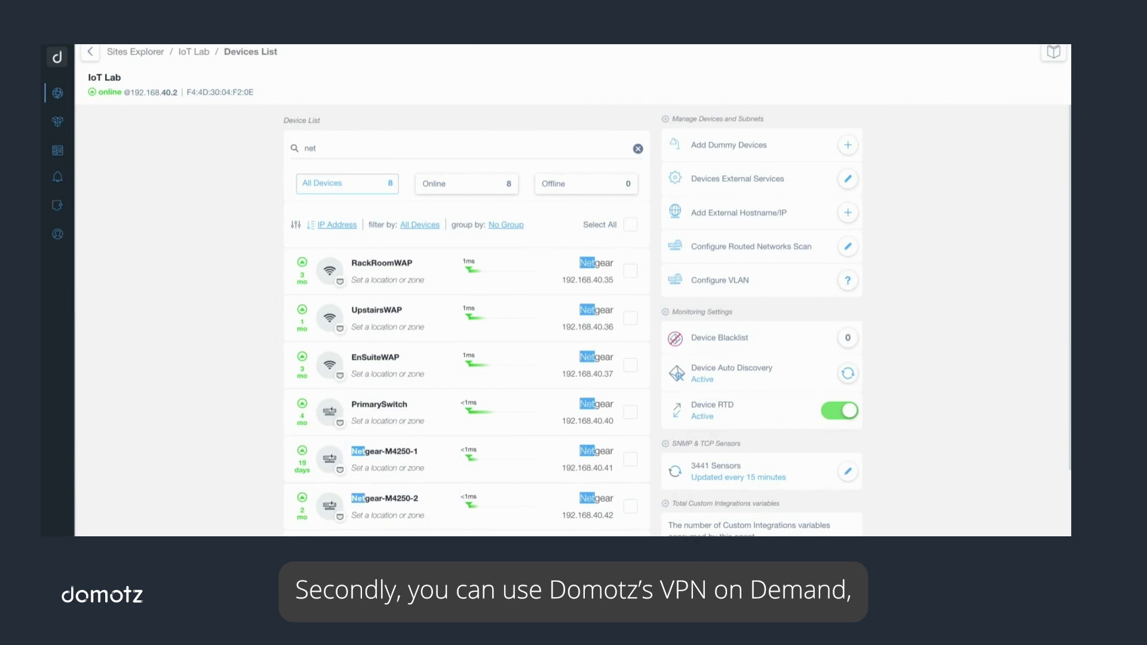
{"action": "left_click", "coordinate": [403, 493]}
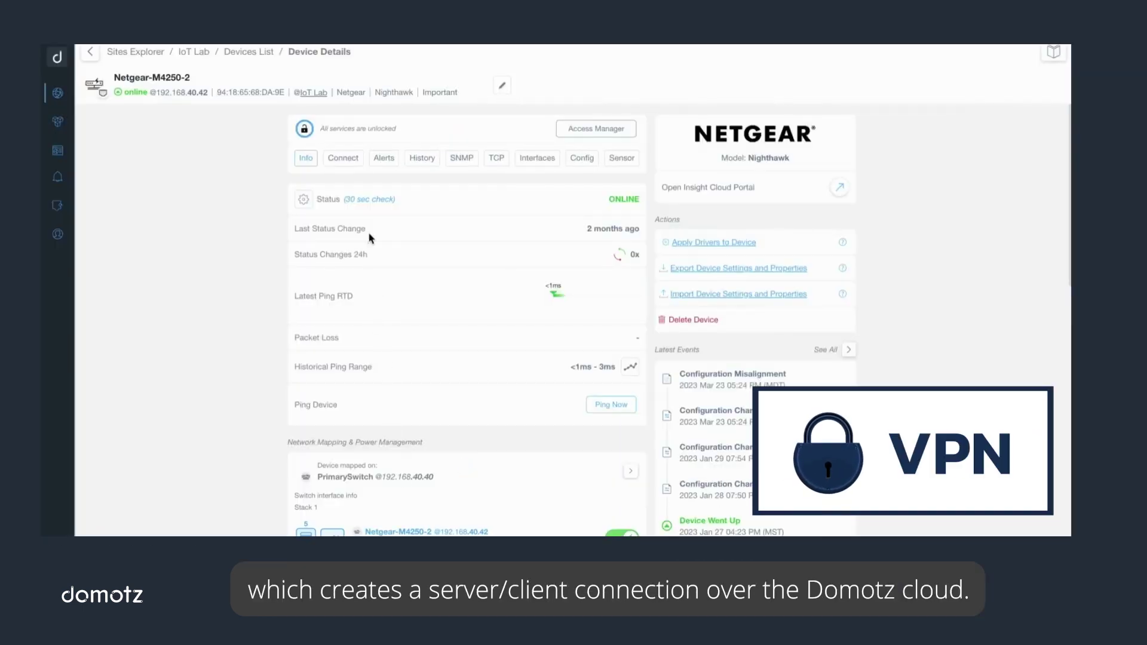
{"action": "left_click", "coordinate": [345, 160]}
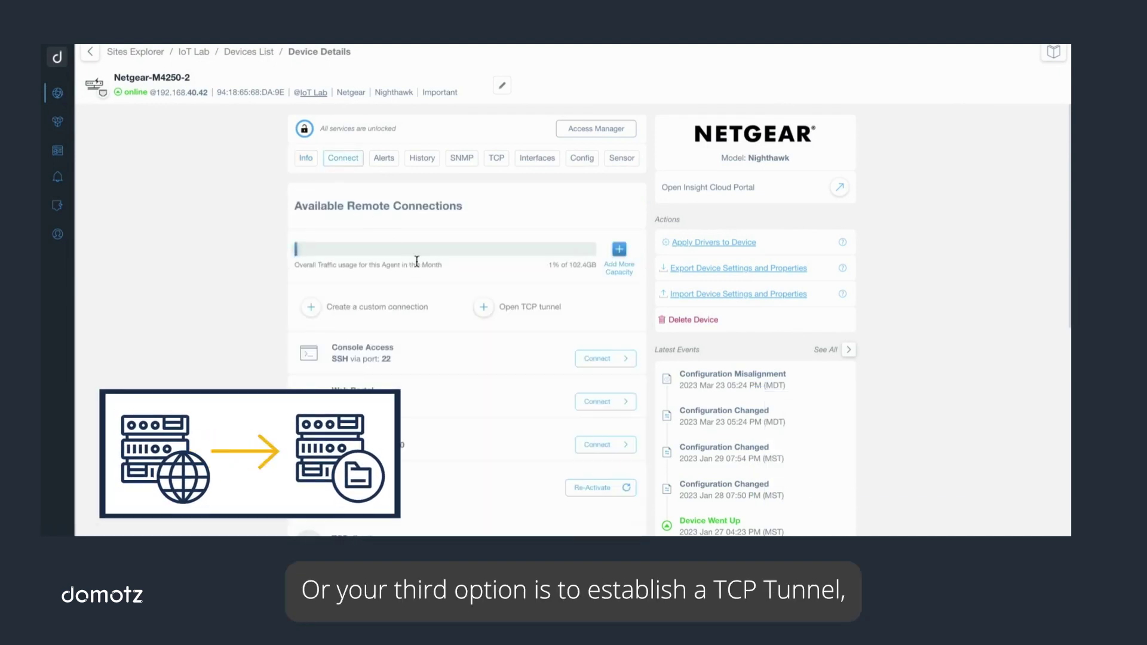
{"action": "scroll", "coordinate": [418, 267], "scroll_direction": "down", "scroll_amount": 2}
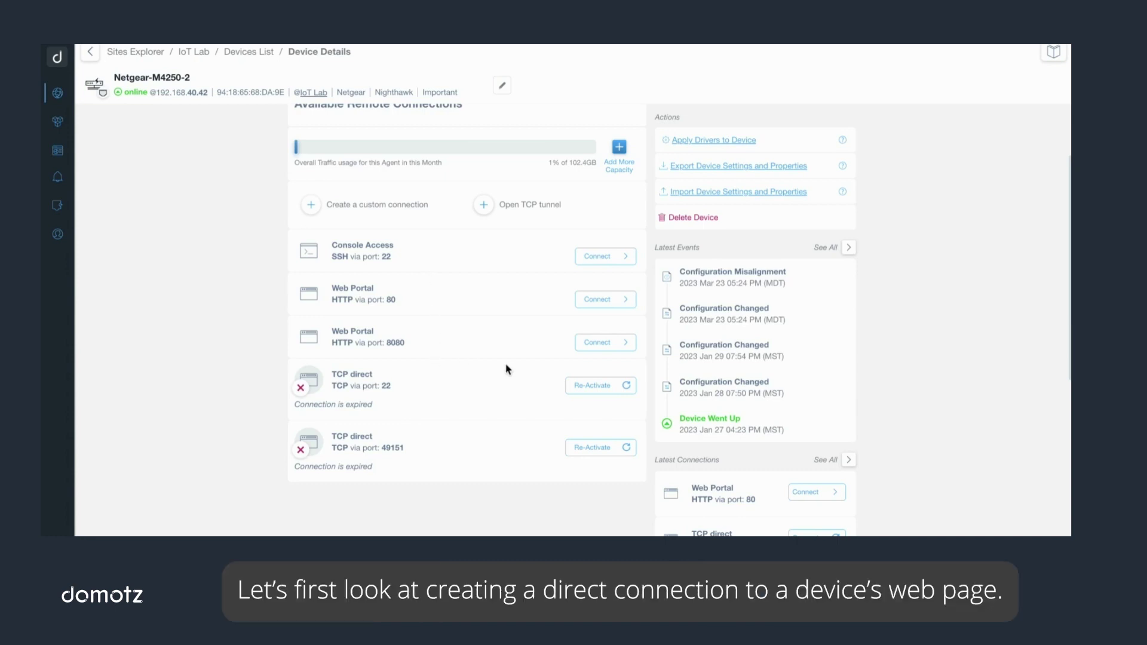
- Start opening a TCP tunnel to the switch, then cancel the dialog
{"action": "left_click", "coordinate": [515, 204]}
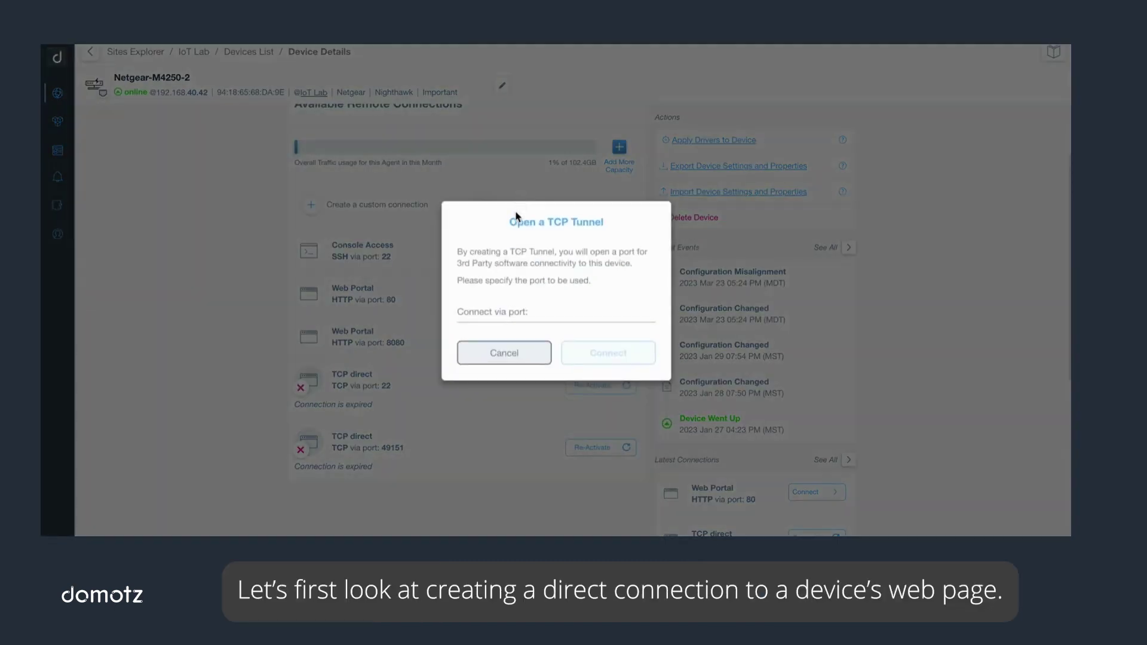
{"action": "left_click", "coordinate": [504, 353]}
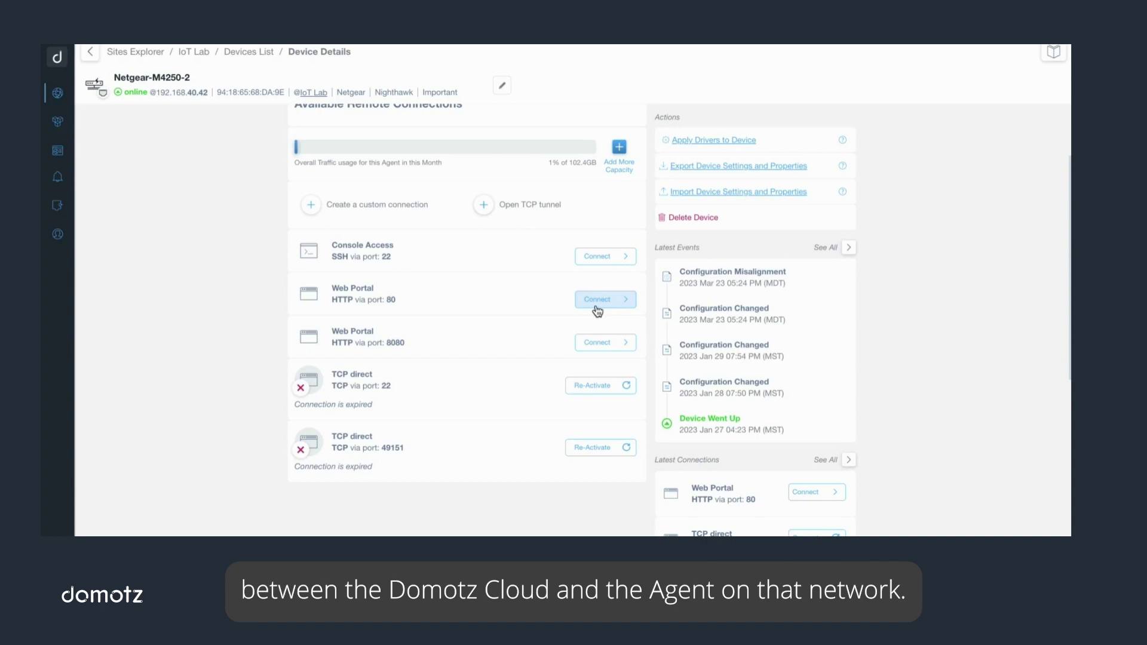
- Connect to the switch's HTTP web portal on port 80 and log in with the admin credentials
{"action": "left_click", "coordinate": [596, 307]}
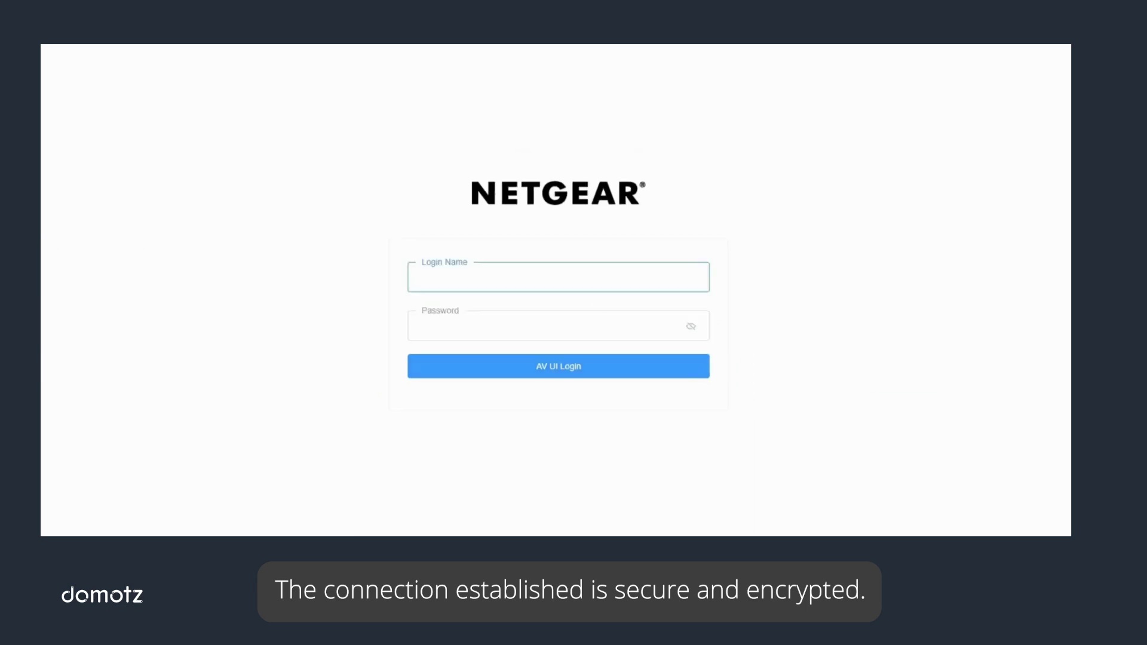
{"action": "type", "text": "in"}
{"action": "key", "text": "Tab"}
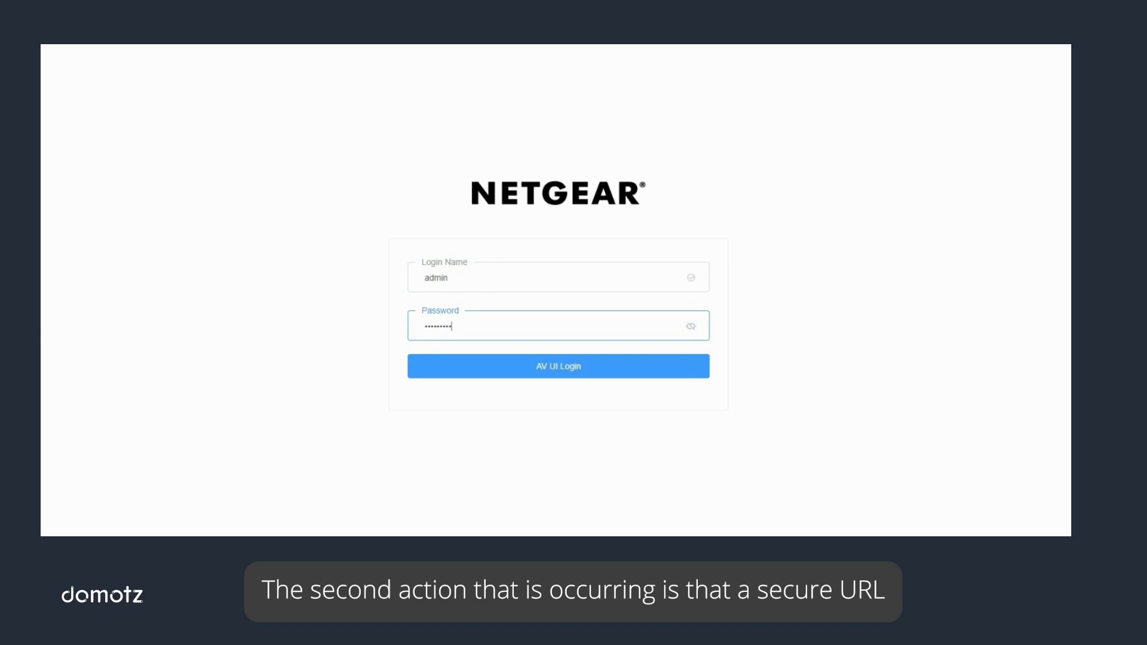
{"action": "type", "text": "•"}
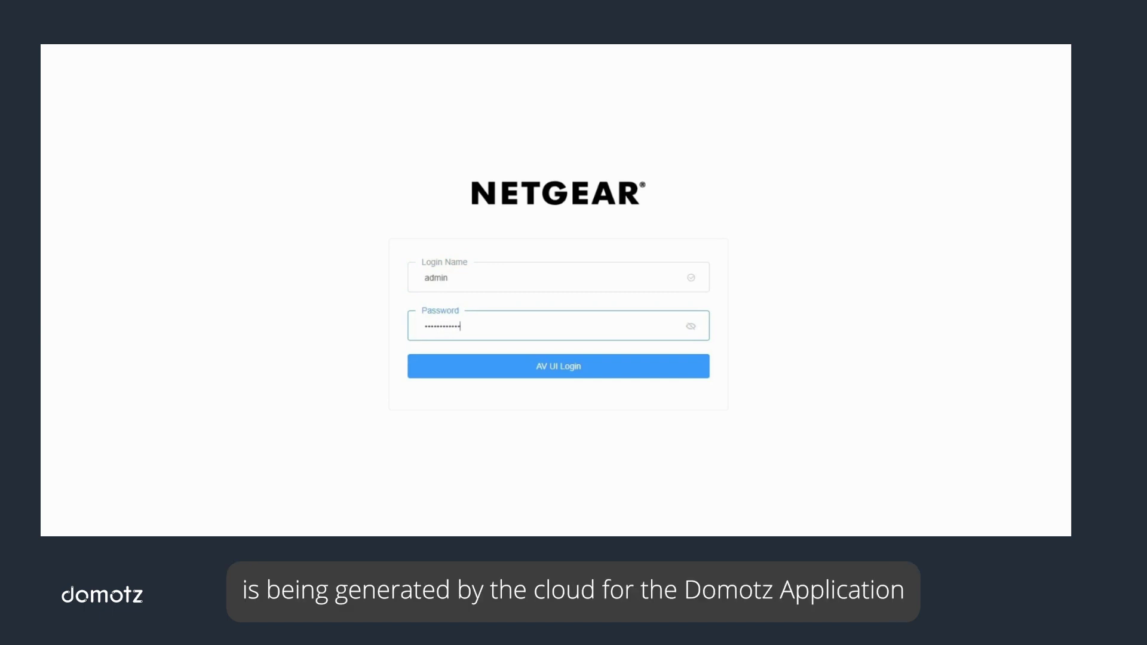
{"action": "left_click", "coordinate": [571, 366]}
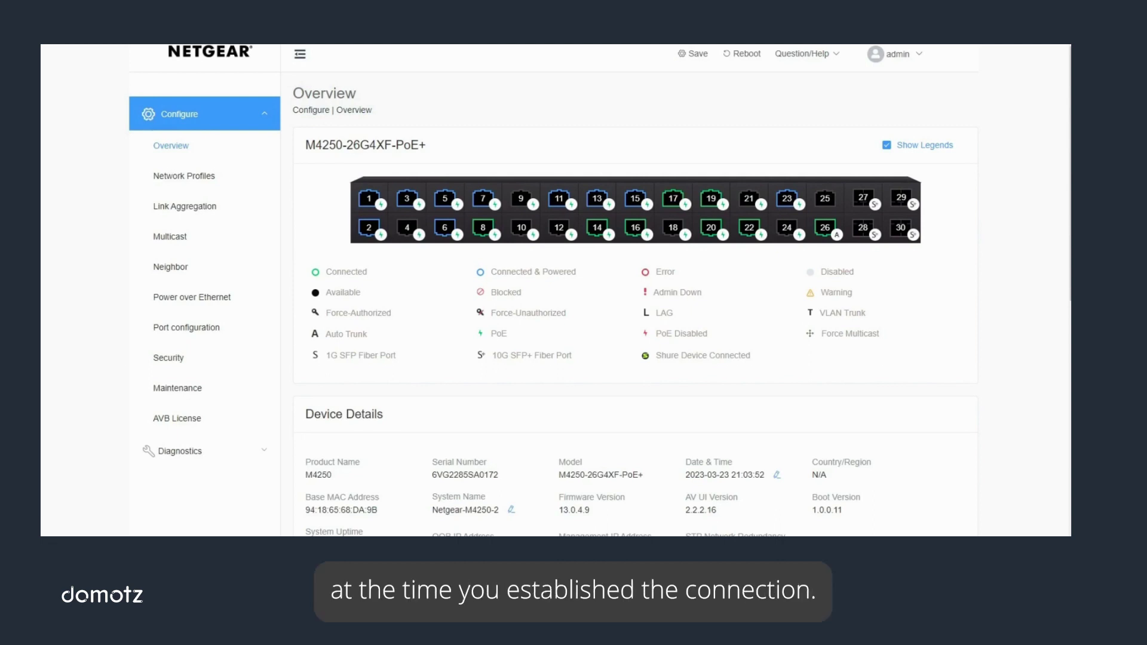
- Scroll the switch Overview page, then open its Network Profiles page
{"action": "scroll", "coordinate": [629, 304], "scroll_direction": "down", "scroll_amount": 5}
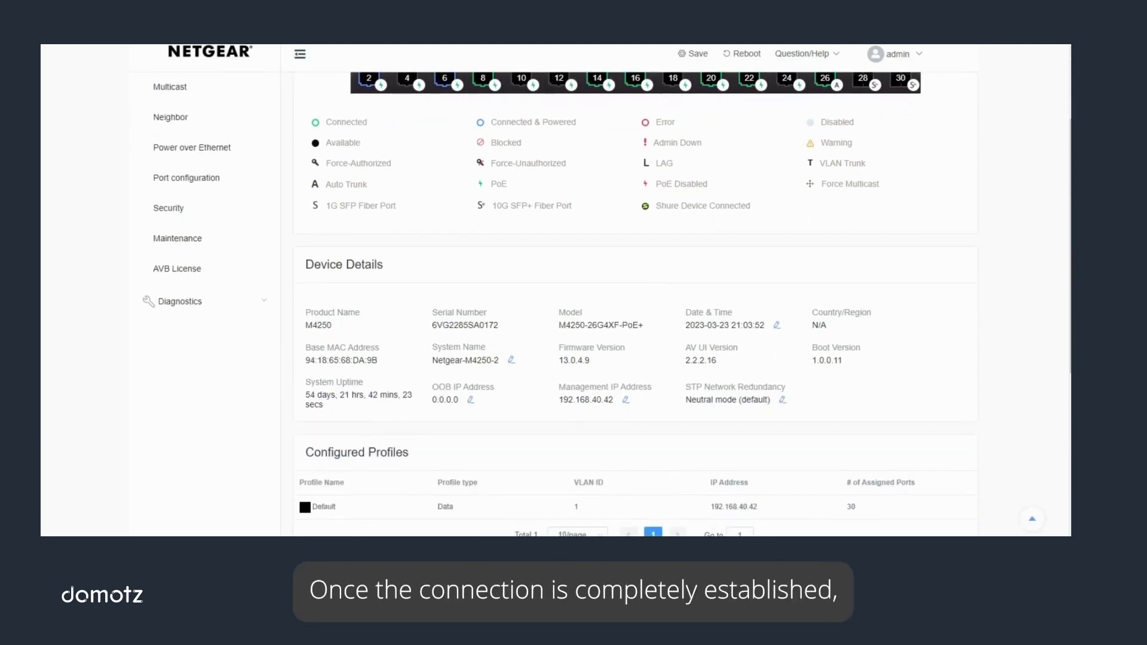
{"action": "scroll", "coordinate": [568, 366], "scroll_direction": "up", "scroll_amount": 5}
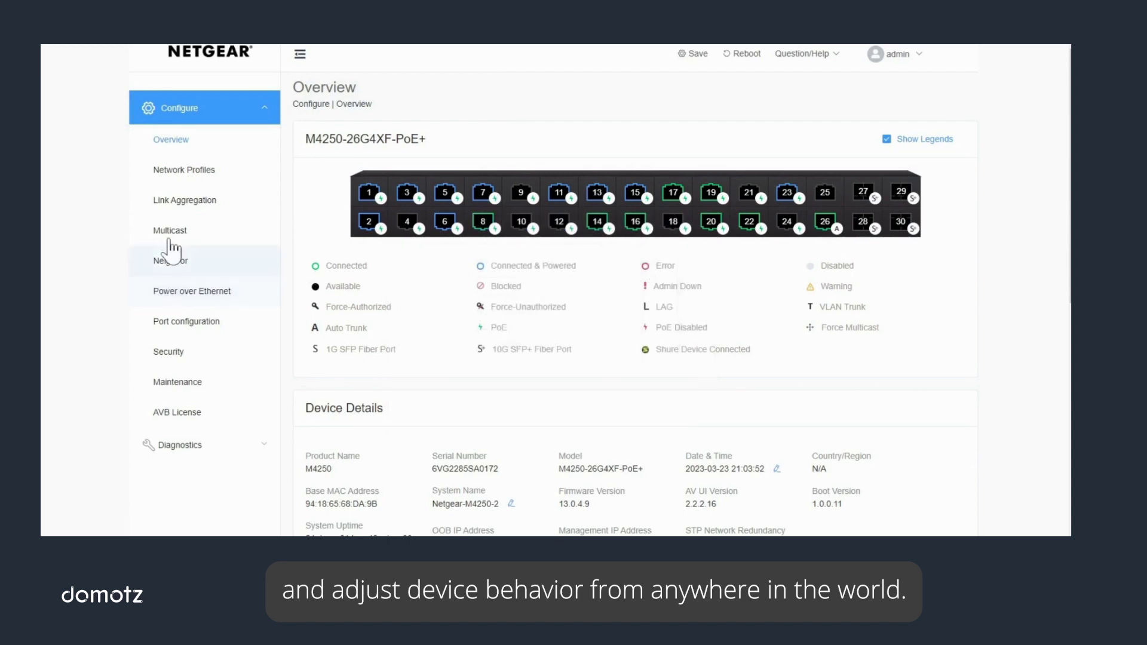
{"action": "left_click", "coordinate": [183, 170]}
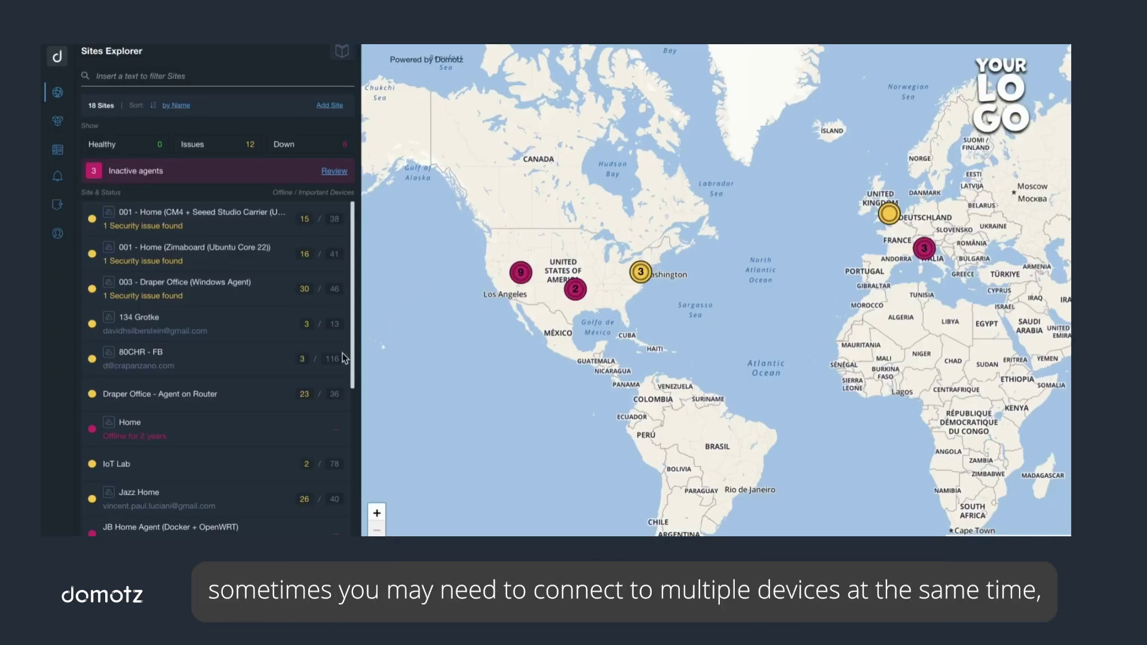
- Open the IoT Lab site's Remote Connections & VPN page on the VPN On Demand tab
{"action": "left_click", "coordinate": [136, 469]}
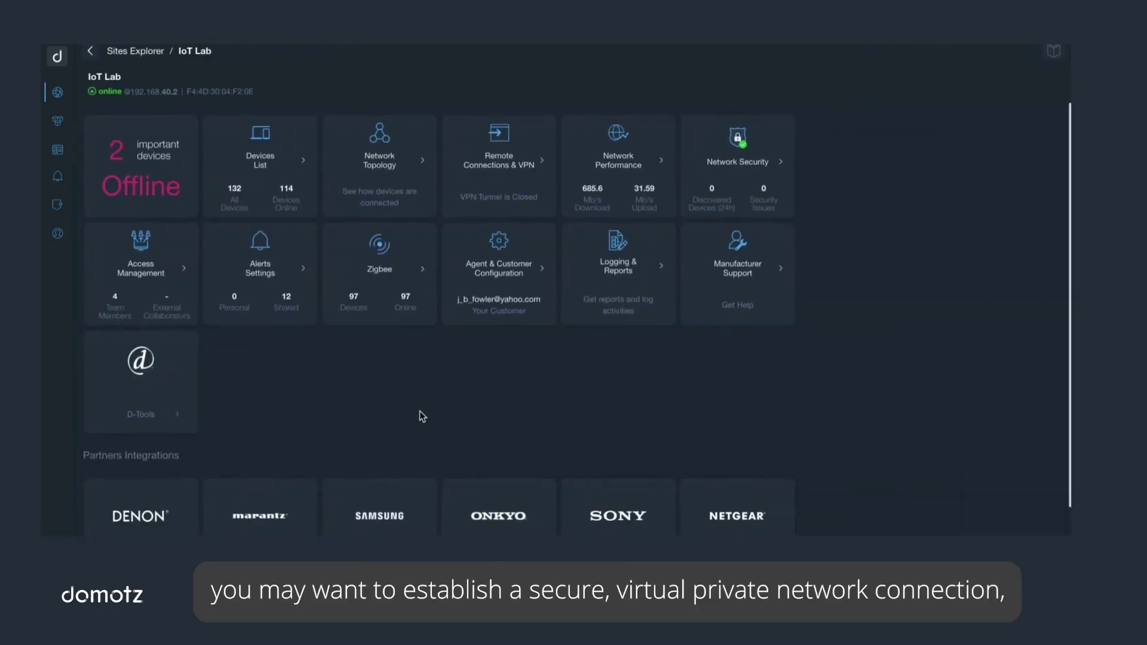
{"action": "left_click", "coordinate": [499, 184]}
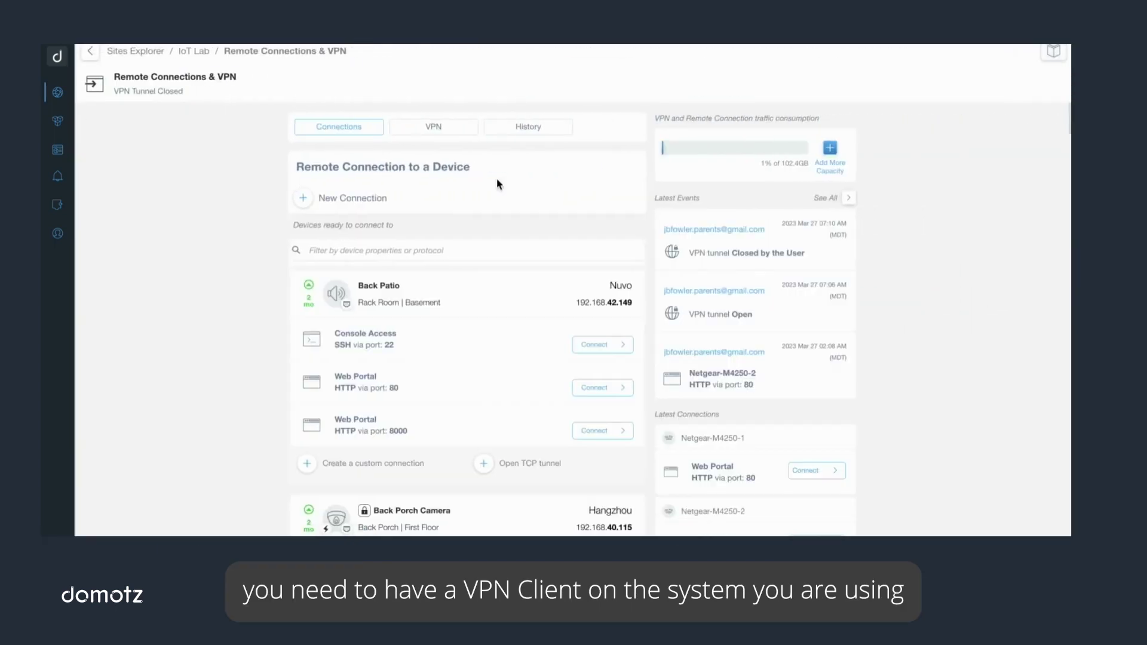
{"action": "left_click", "coordinate": [449, 133]}
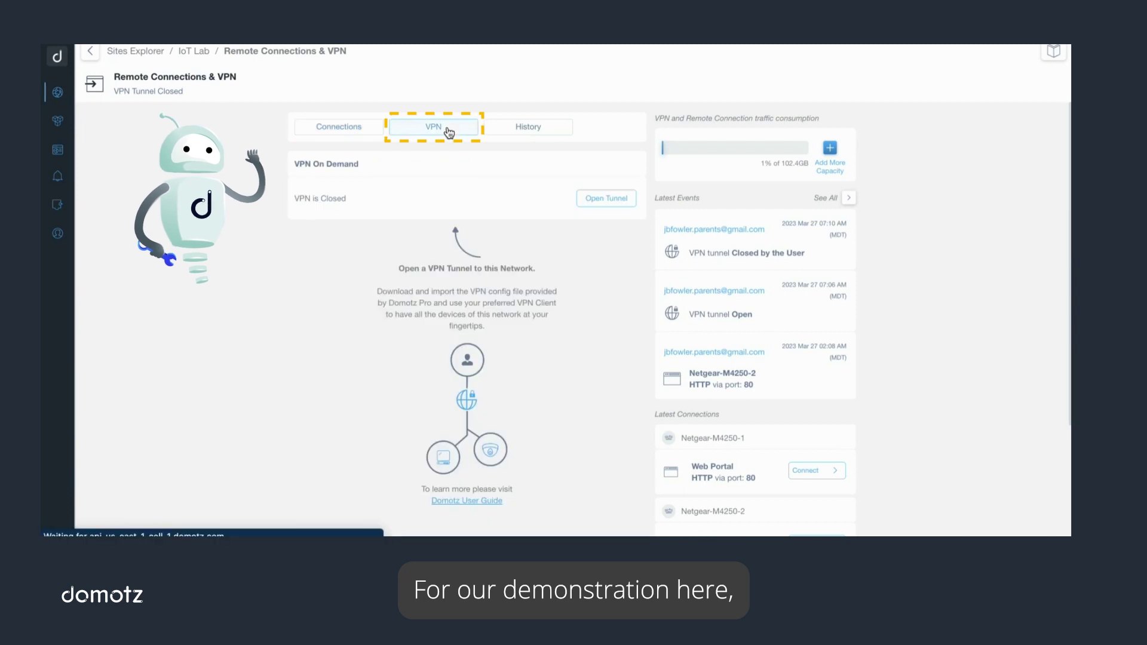
- Open a GLOBAL-routing VPN tunnel and save its configuration file as 'Remote connection'
{"action": "left_click", "coordinate": [602, 203]}
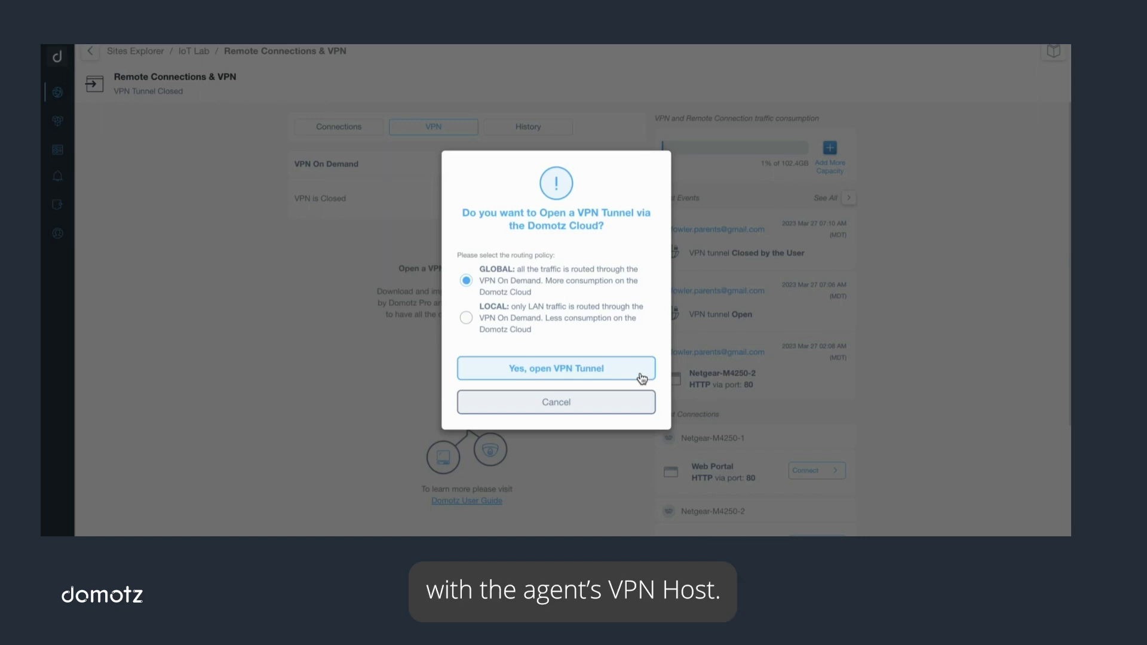
{"action": "left_click", "coordinate": [641, 378]}
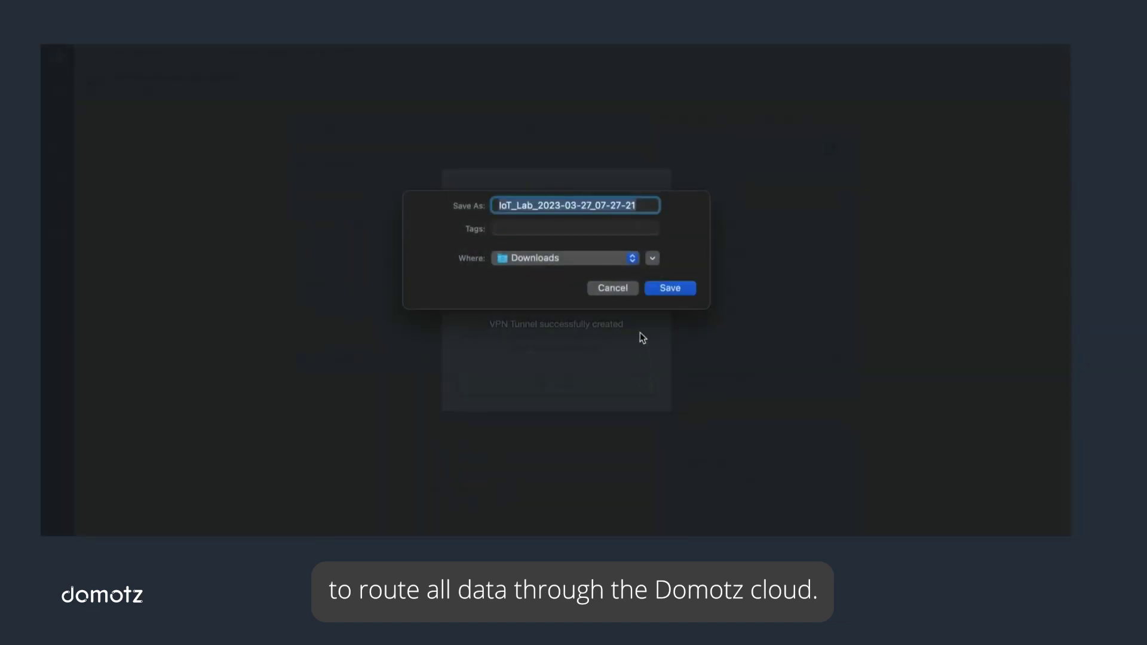
{"action": "type", "text": "Remot"}
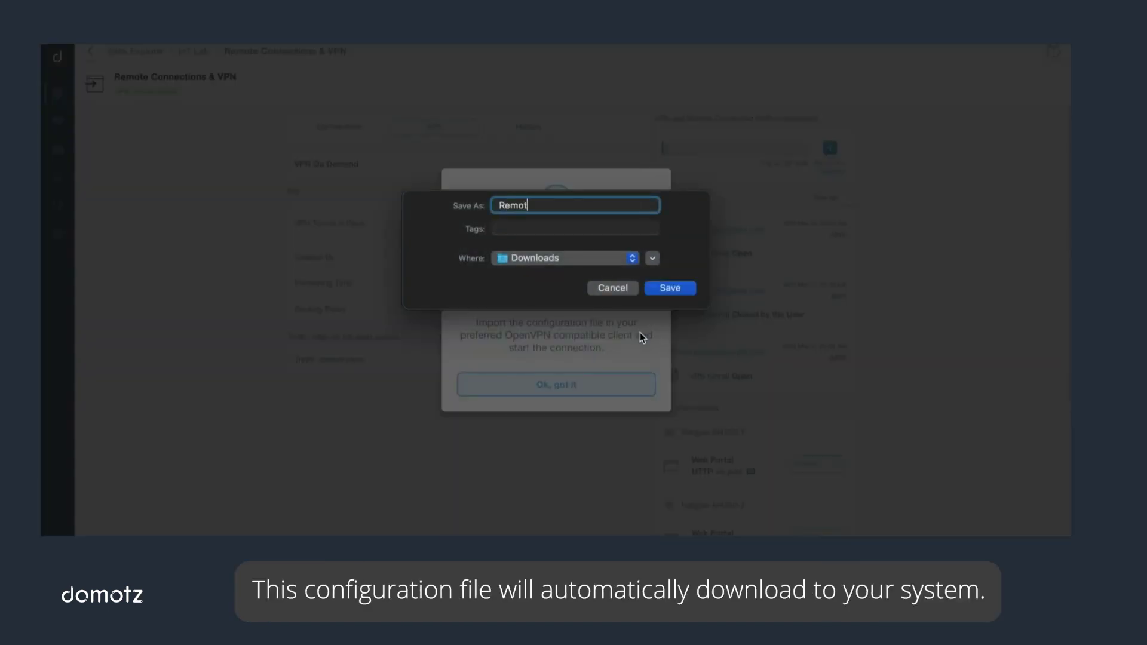
{"action": "type", "text": "e connection"}
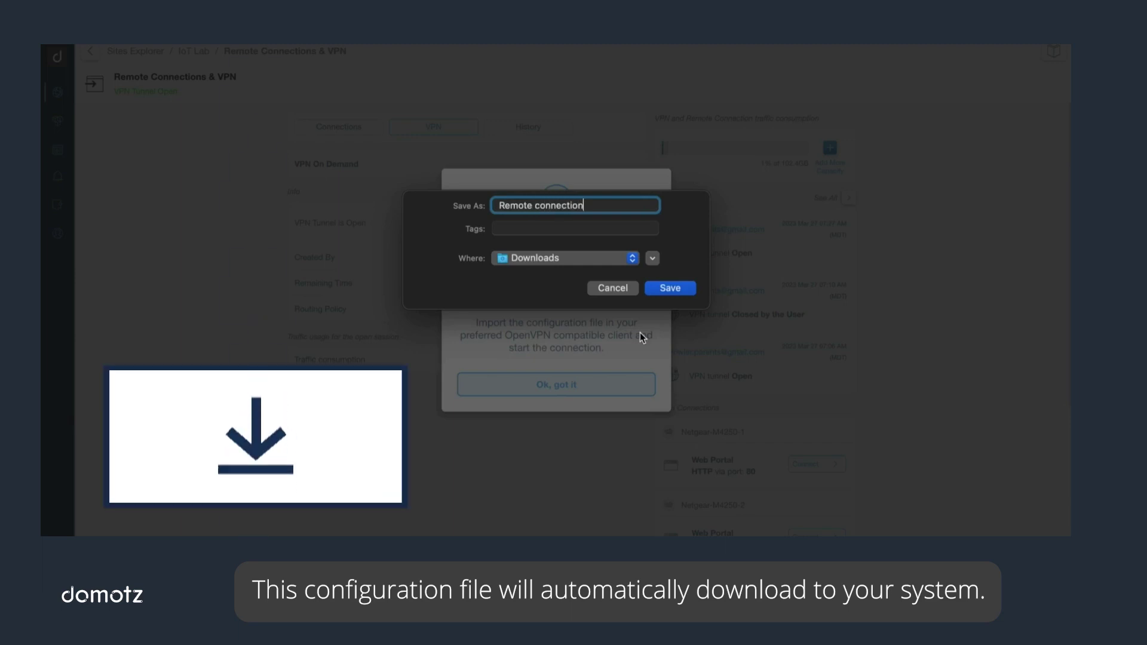
{"action": "key", "text": "Return"}
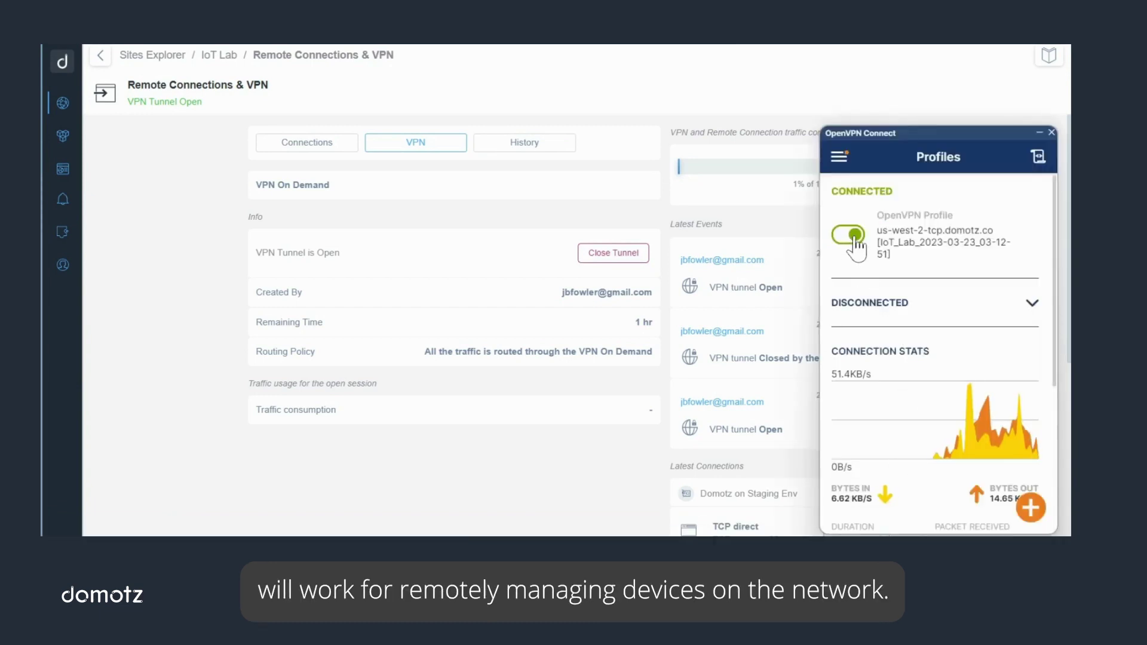
- Toggle off the connected IoT Lab profile in OpenVPN Connect to begin disconnecting
{"action": "left_click", "coordinate": [856, 238]}
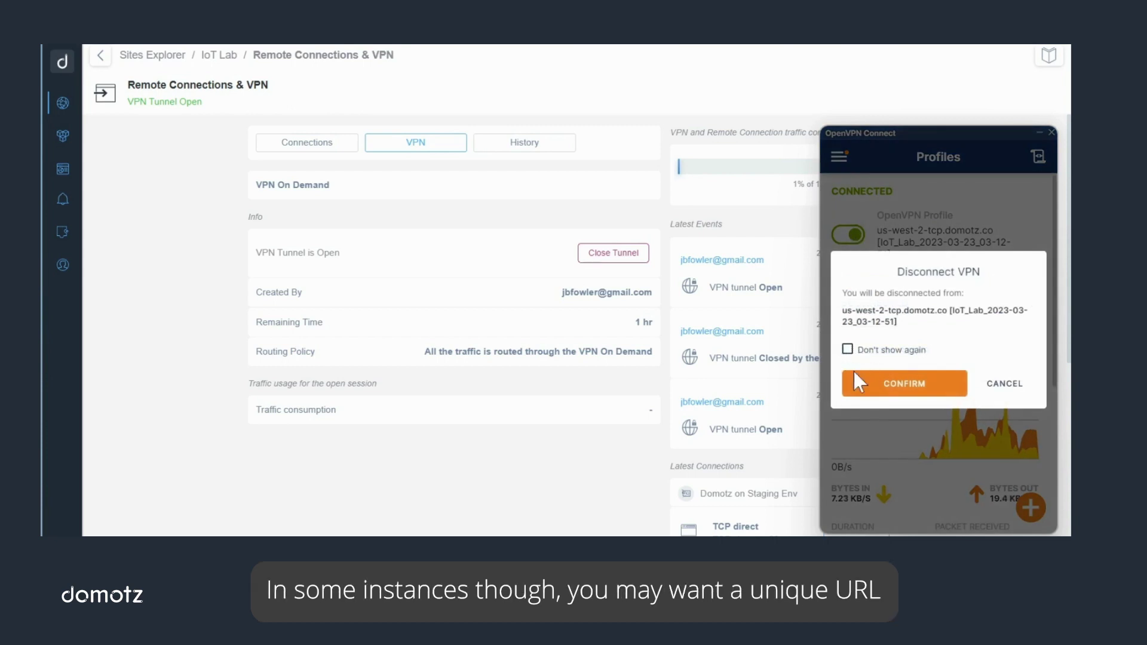
- Confirm the OpenVPN disconnect, then close the IoT Lab VPN tunnel in Domotz
{"action": "left_click", "coordinate": [854, 378]}
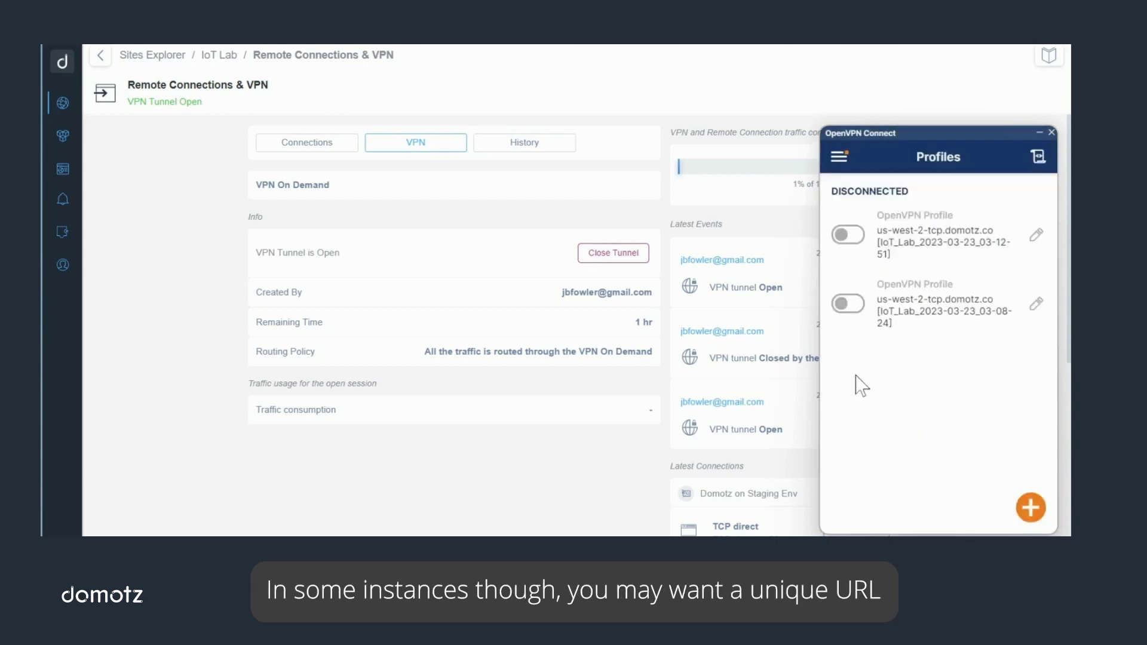
{"action": "left_click", "coordinate": [627, 264]}
{"action": "left_click", "coordinate": [625, 255]}
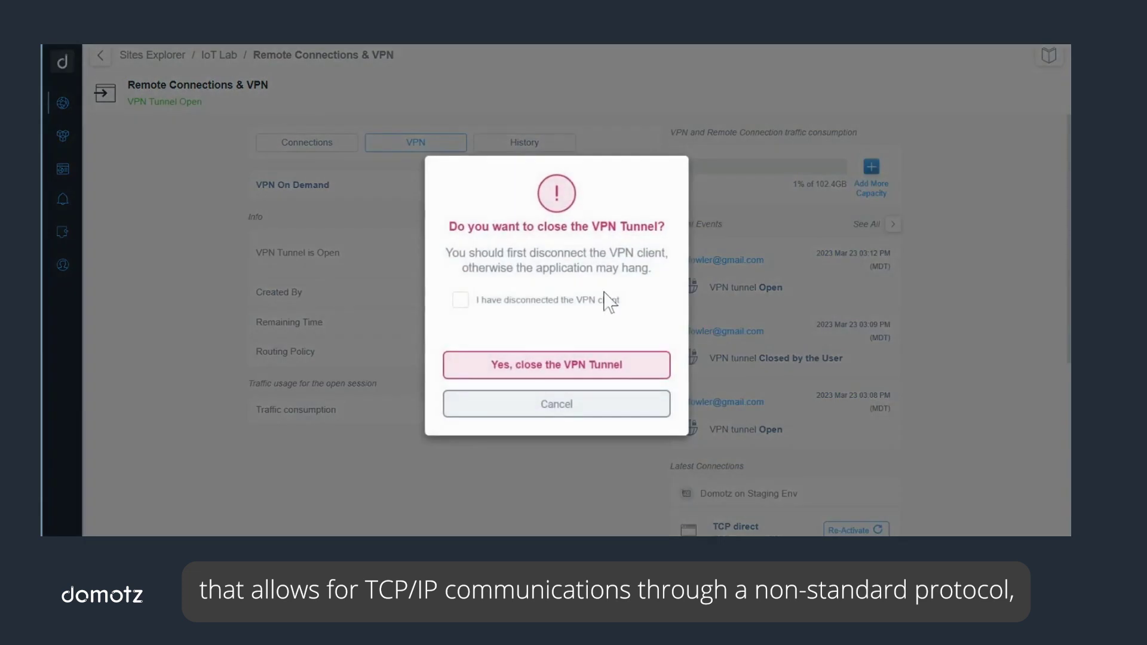
{"action": "left_click", "coordinate": [459, 302]}
{"action": "left_click", "coordinate": [570, 366]}
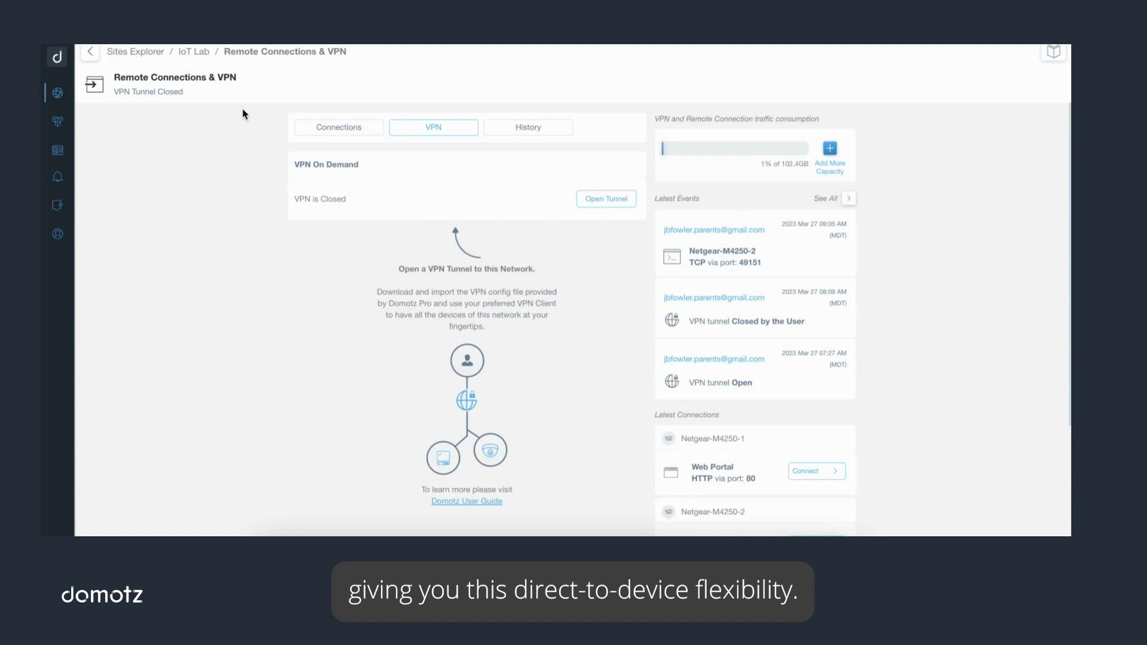
{"action": "left_click", "coordinate": [192, 54]}
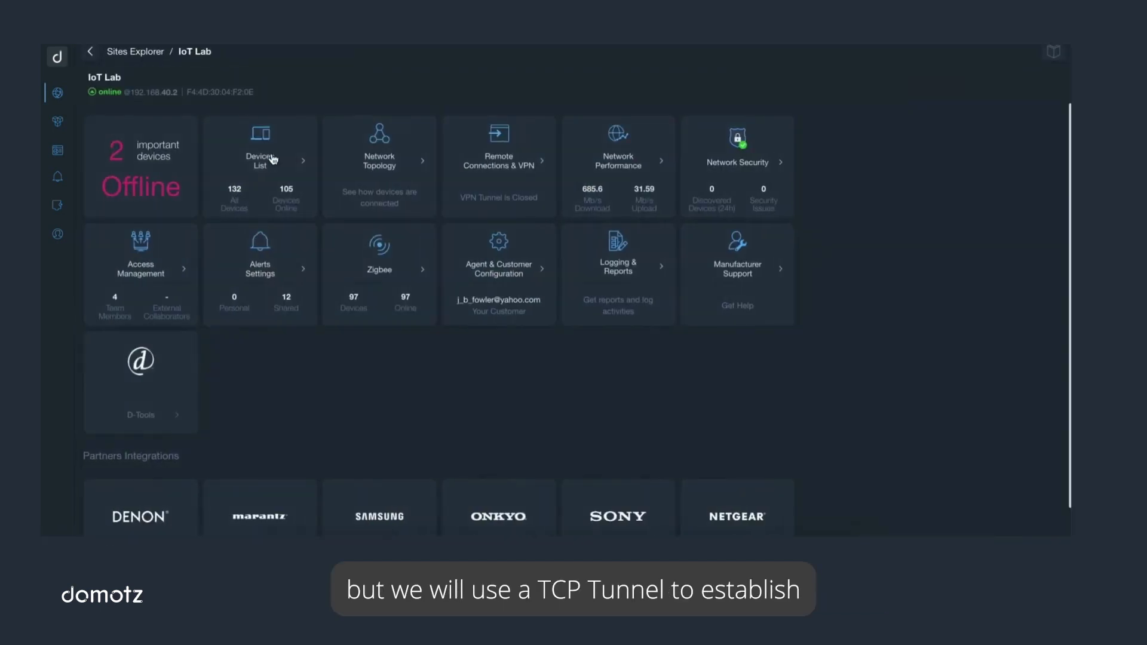
{"action": "left_click", "coordinate": [272, 158]}
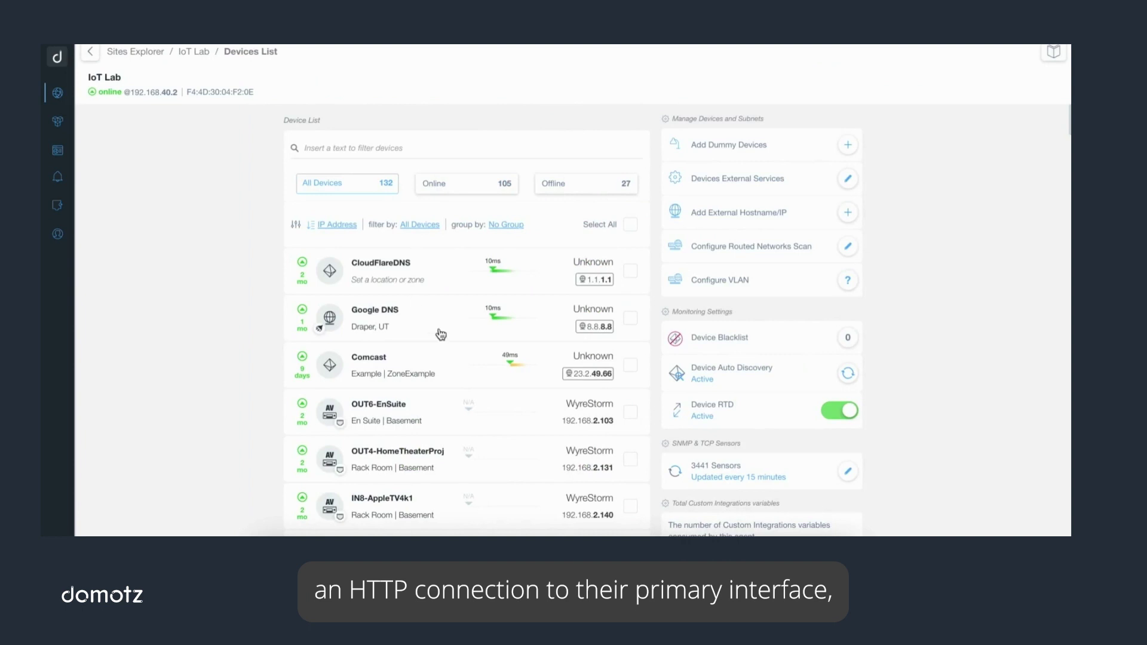
{"action": "scroll", "coordinate": [473, 320], "scroll_direction": "down", "scroll_amount": 7}
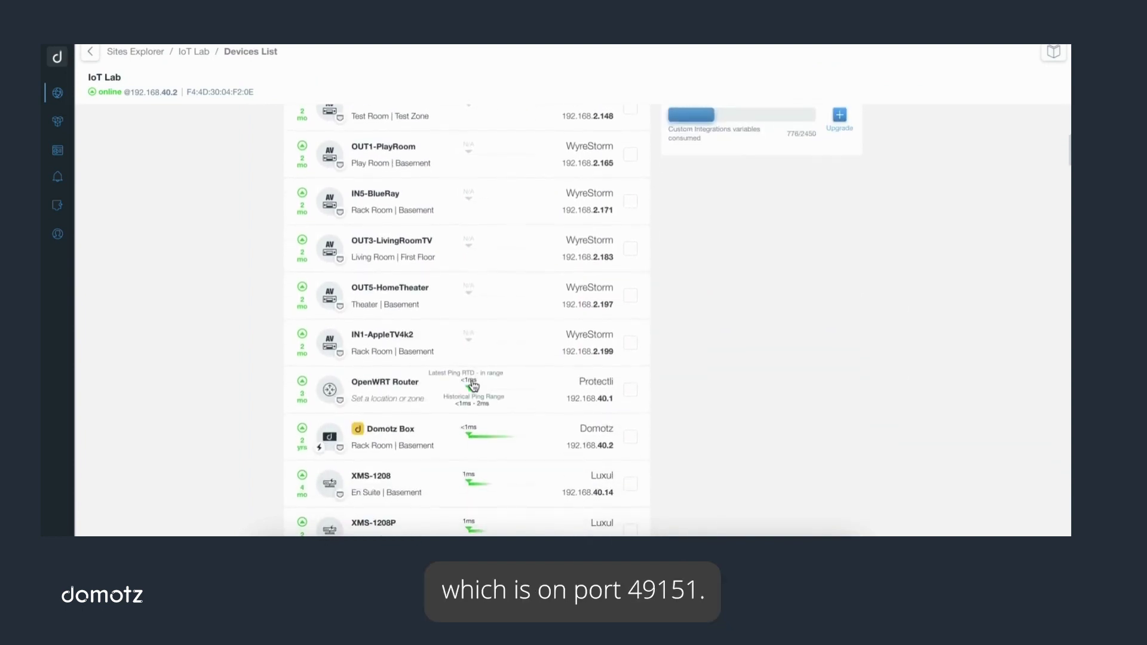
{"action": "scroll", "coordinate": [474, 386], "scroll_direction": "down", "scroll_amount": 5}
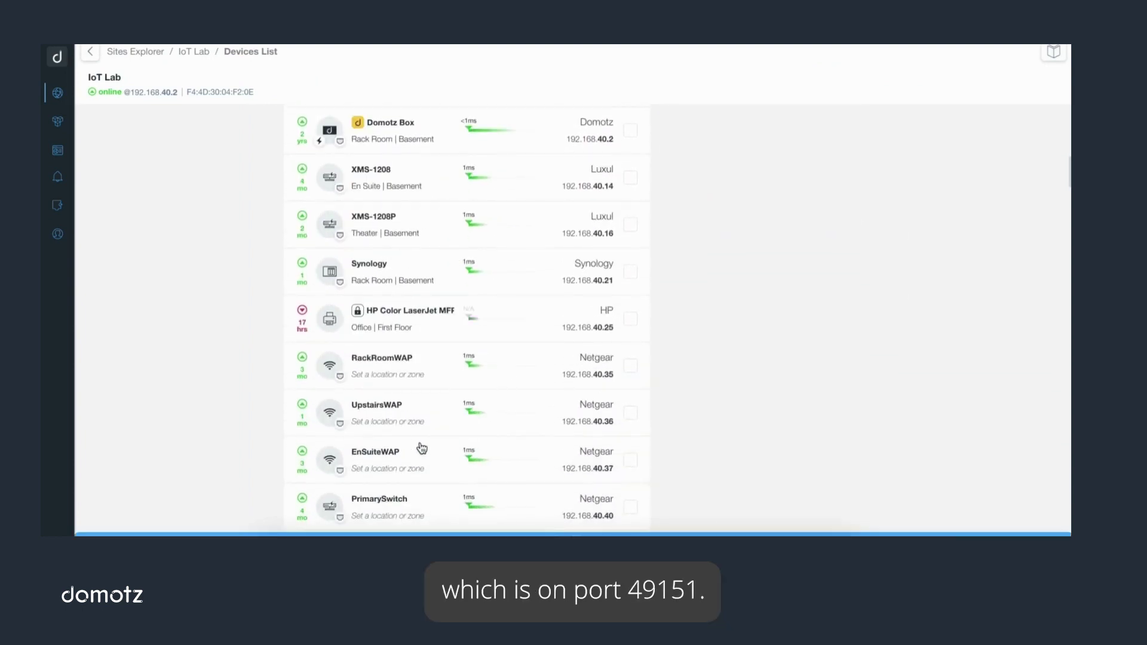
{"action": "scroll", "coordinate": [422, 448], "scroll_direction": "down", "scroll_amount": 3}
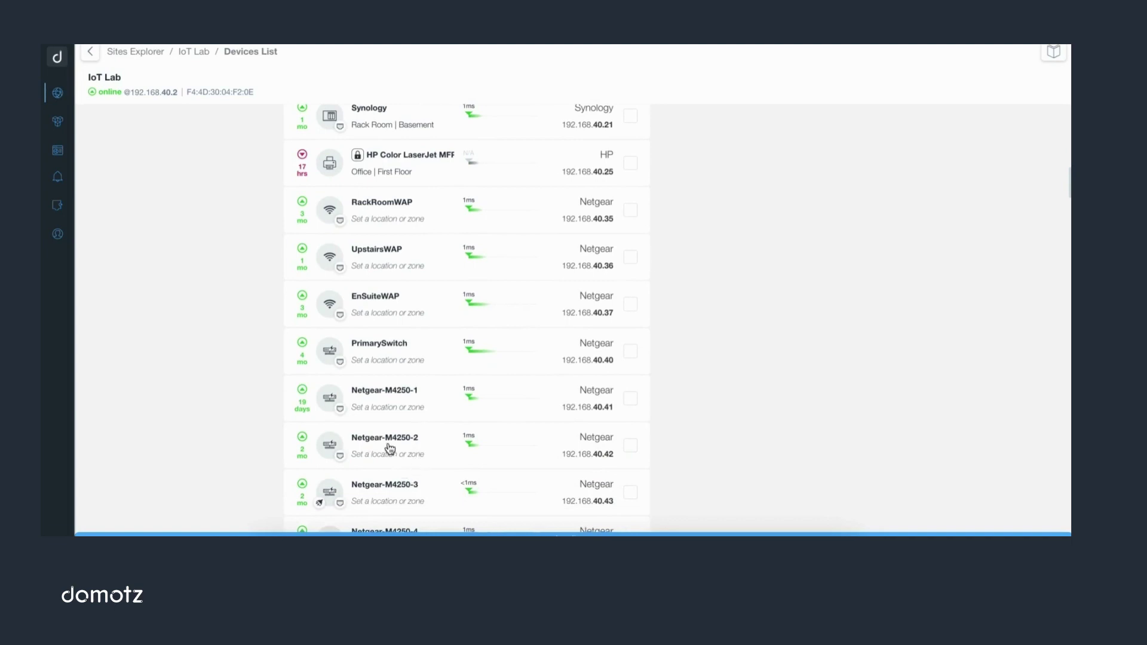
{"action": "left_click", "coordinate": [389, 448]}
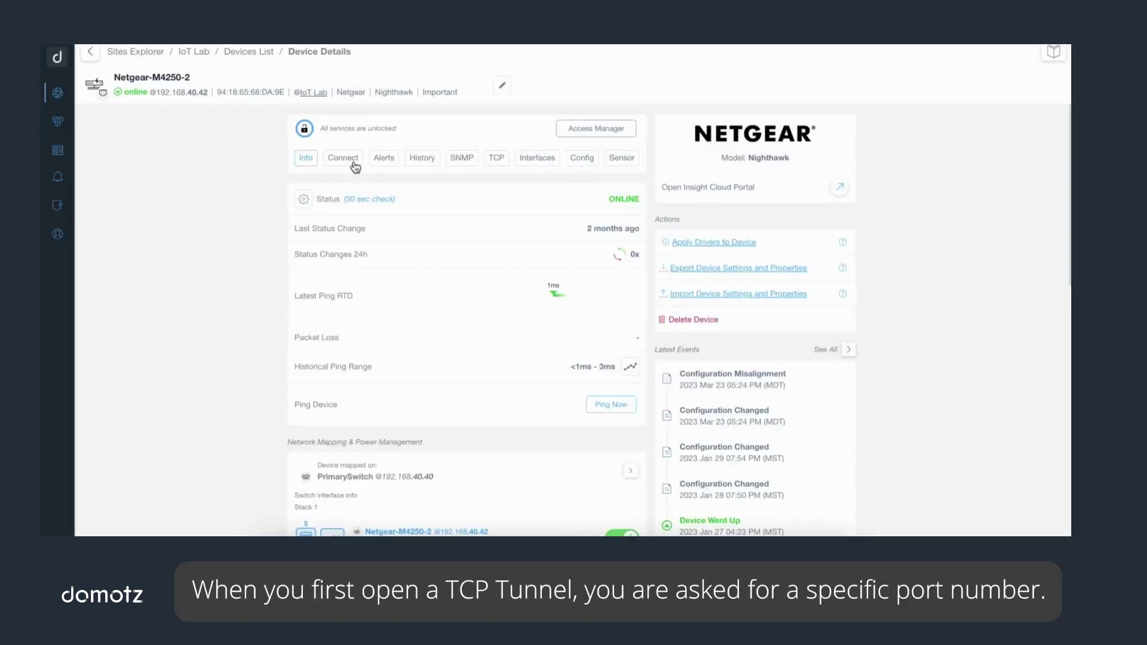
{"action": "left_click", "coordinate": [354, 165]}
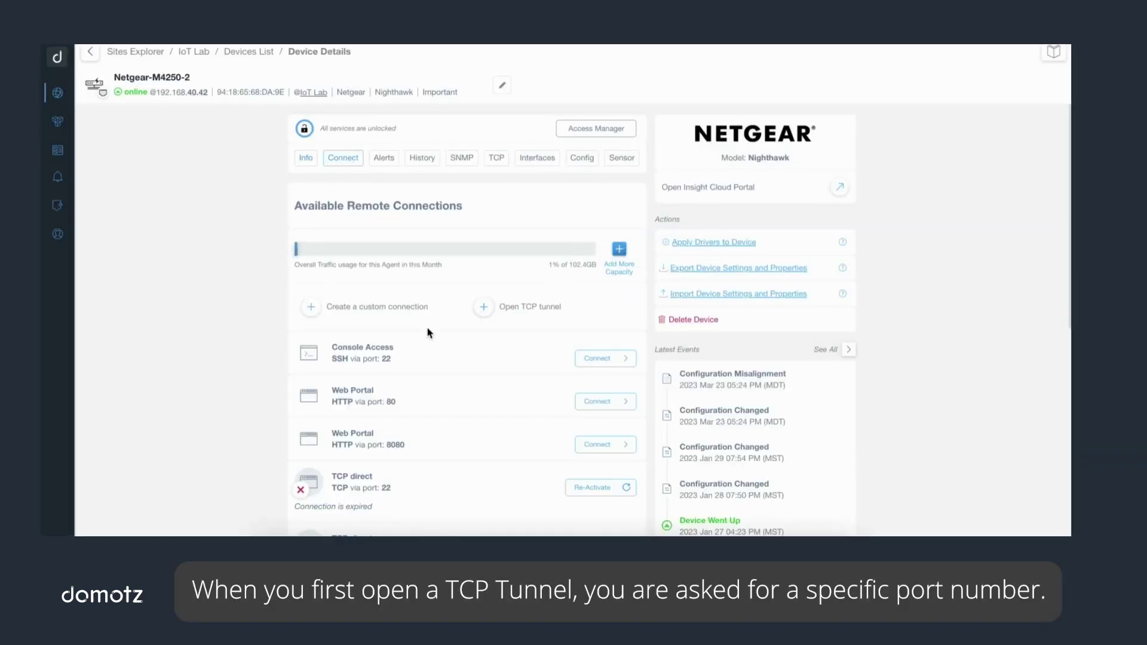
{"action": "scroll", "coordinate": [427, 333], "scroll_direction": "down", "scroll_amount": 3}
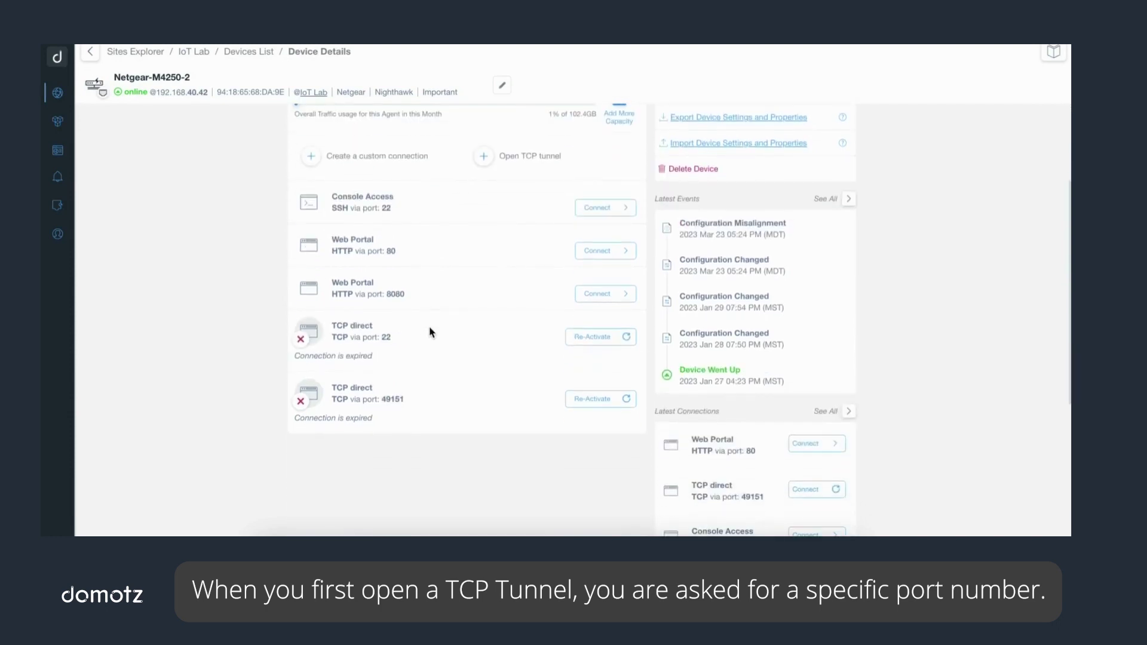
- Abandon a new TCP tunnel draft and re-activate the expired TCP direct tunnel on port 49151
{"action": "left_click", "coordinate": [528, 162]}
{"action": "left_click", "coordinate": [521, 309]}
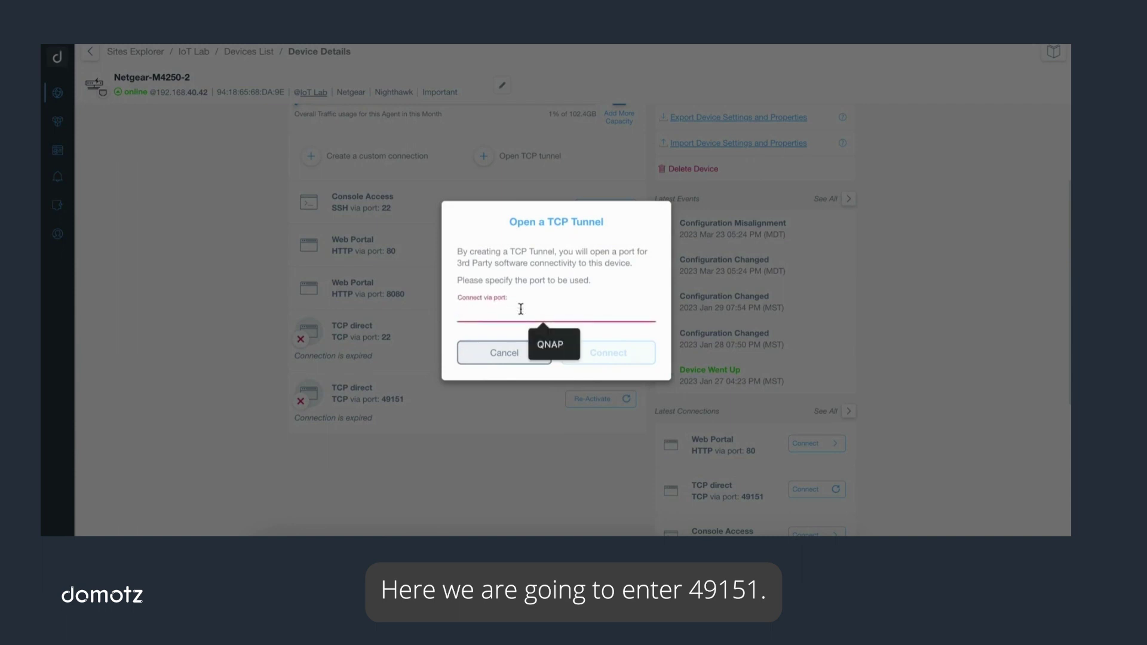
{"action": "type", "text": "49151"}
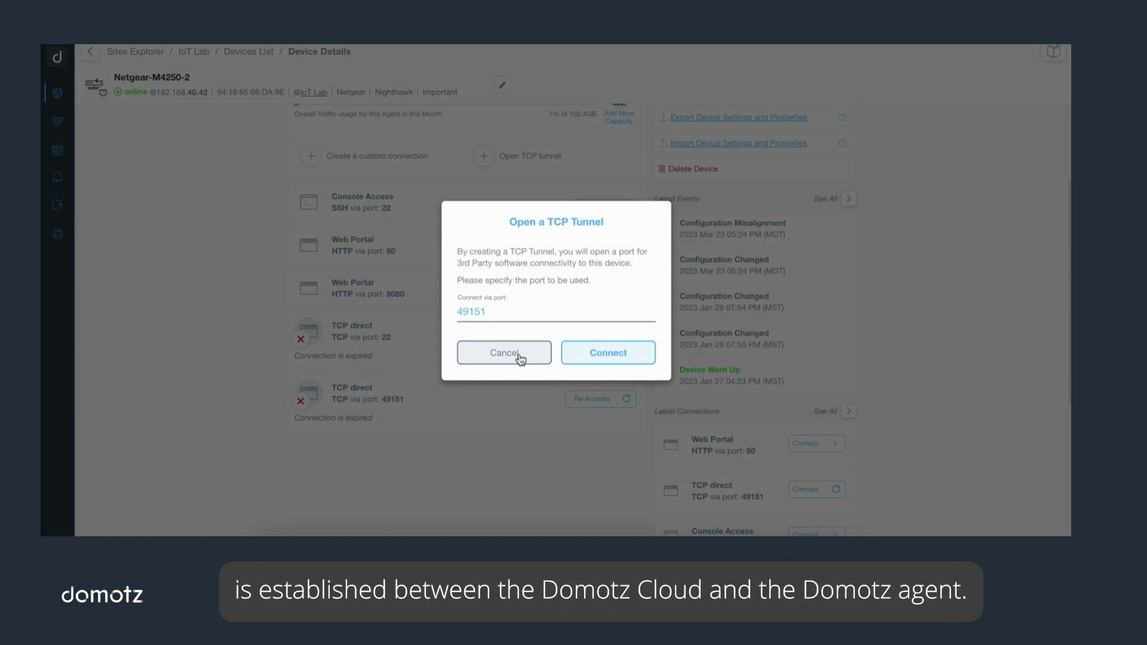
{"action": "left_click", "coordinate": [519, 357]}
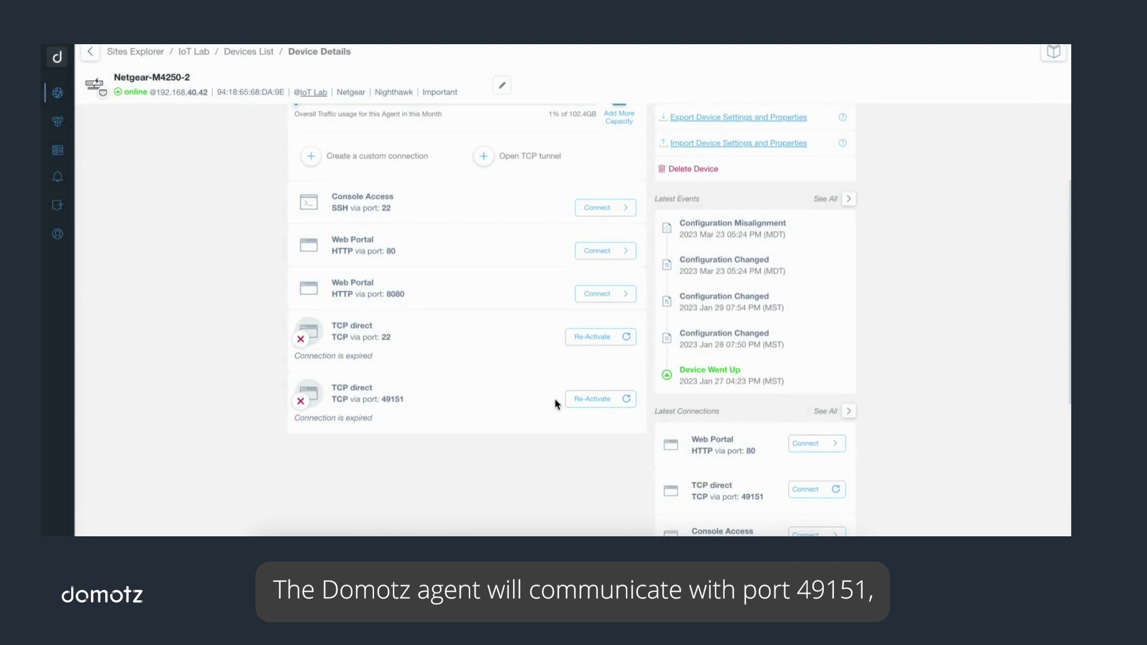
{"action": "left_click", "coordinate": [589, 402]}
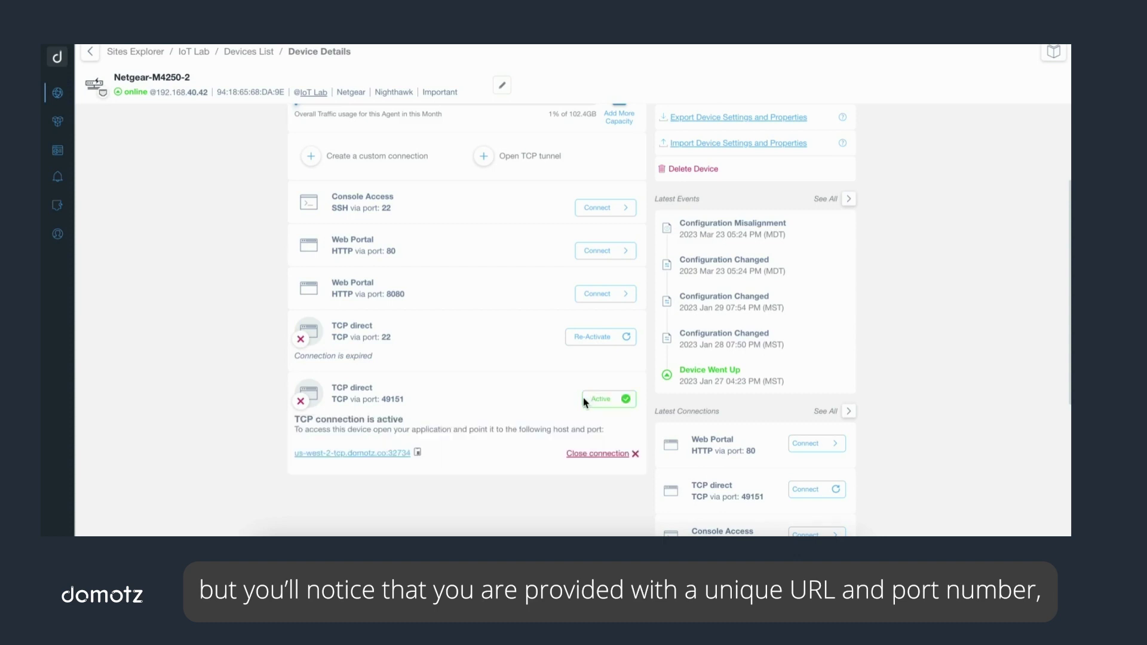
- Copy the tunnel address us-west-2-tcp.domotz.co:32734 and load it in Chrome to reach the Netgear switch
{"action": "left_click", "coordinate": [418, 454]}
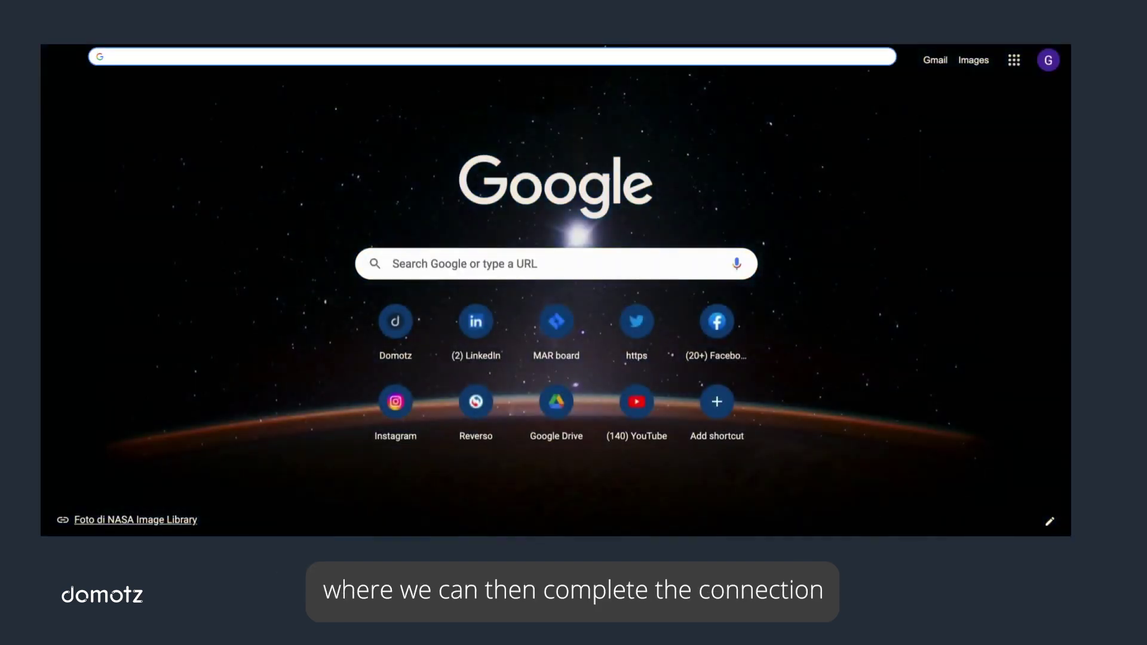
{"action": "key", "text": "ctrl+v"}
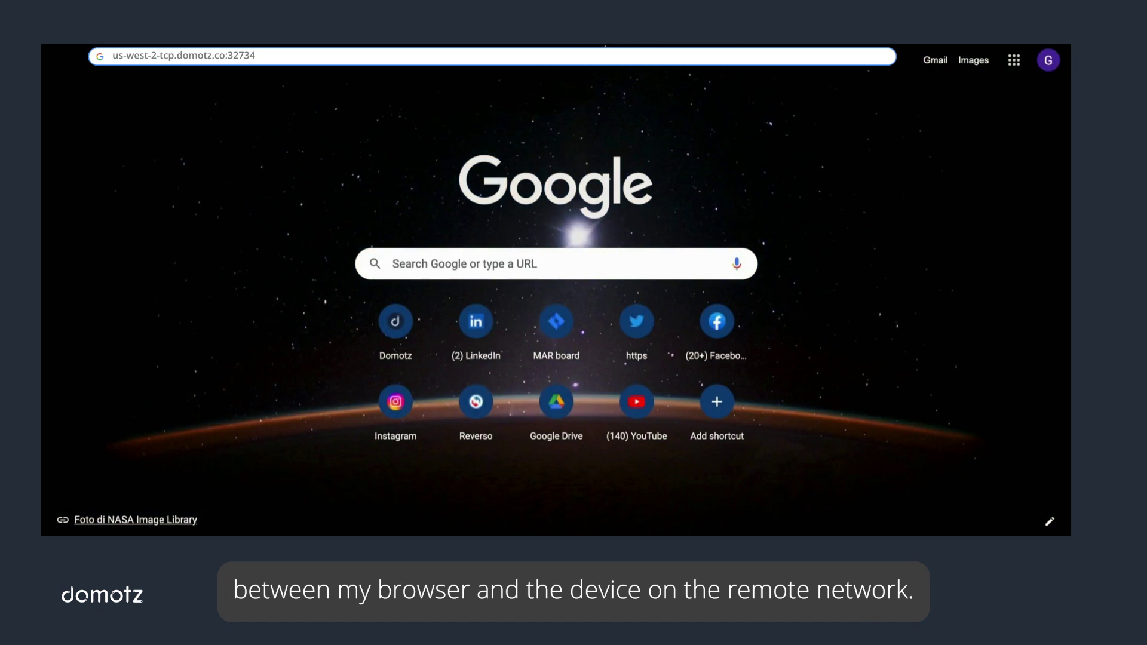
{"action": "key", "text": "Return"}
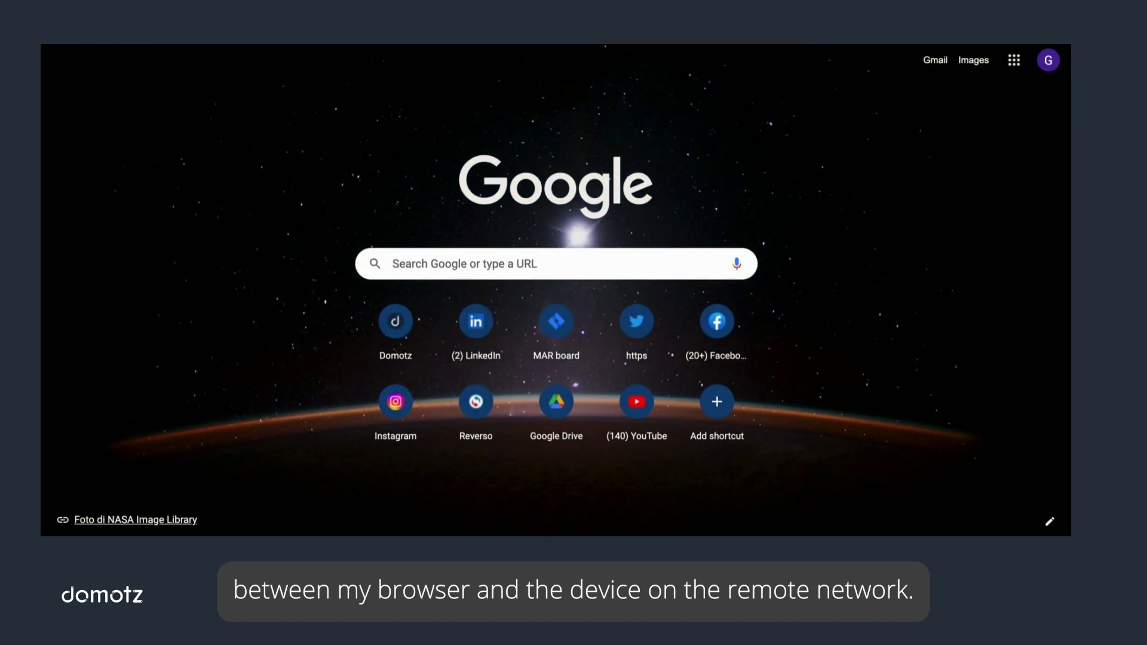